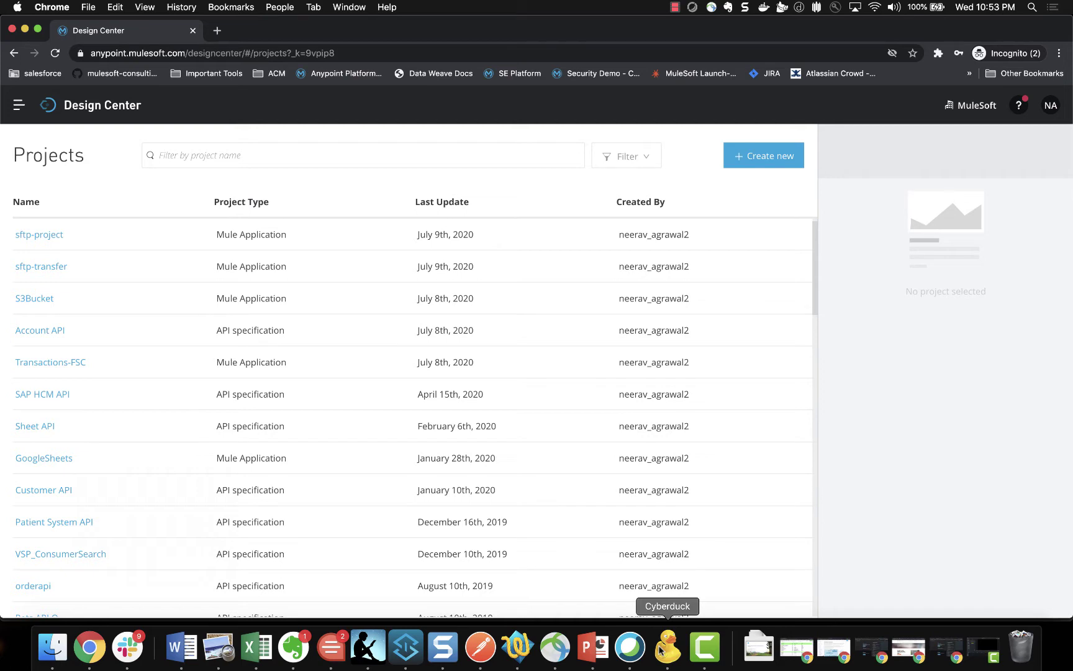
# Switch to Cyberduck and check the in and out folders inside the SFTP server's /upload directory
pyautogui.click(667, 649)
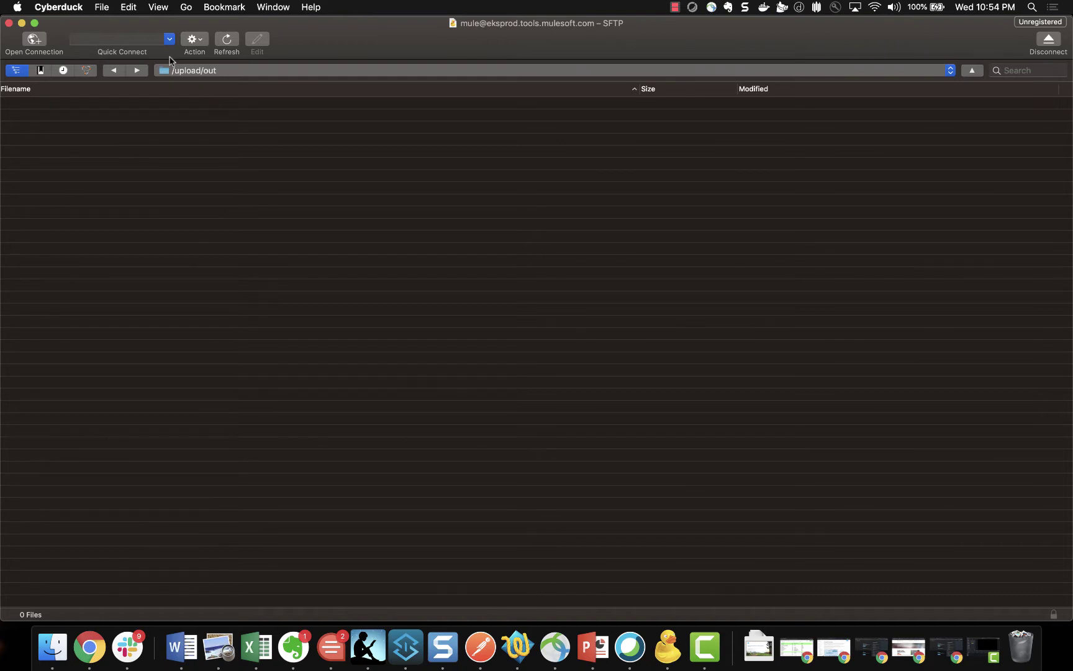
pyautogui.click(114, 70)
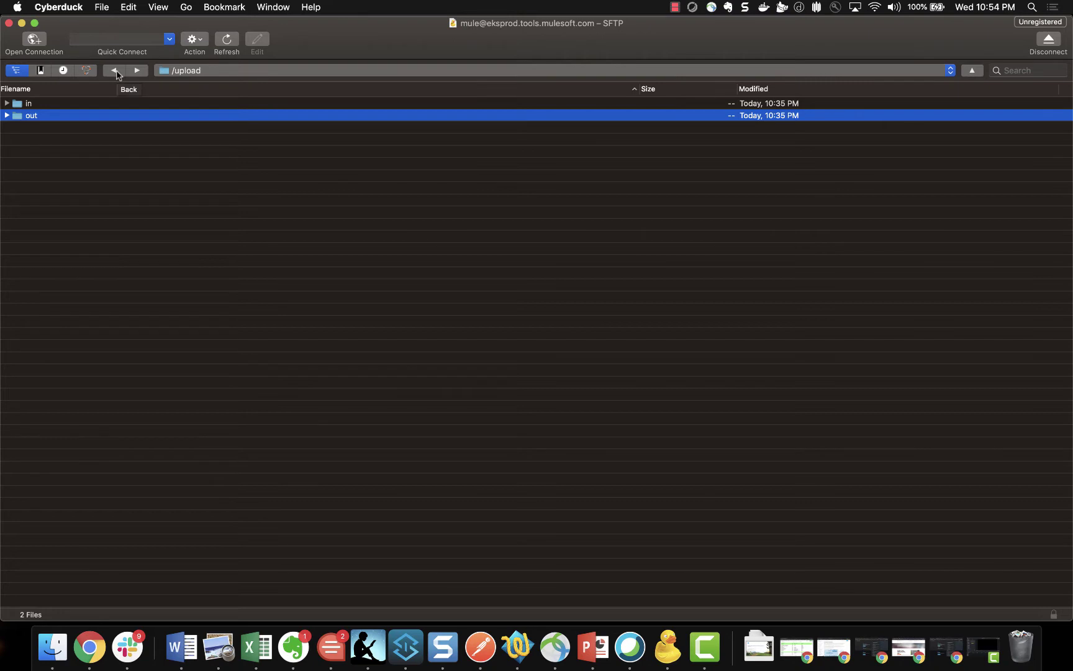
pyautogui.click(115, 71)
pyautogui.doubleClick(36, 106)
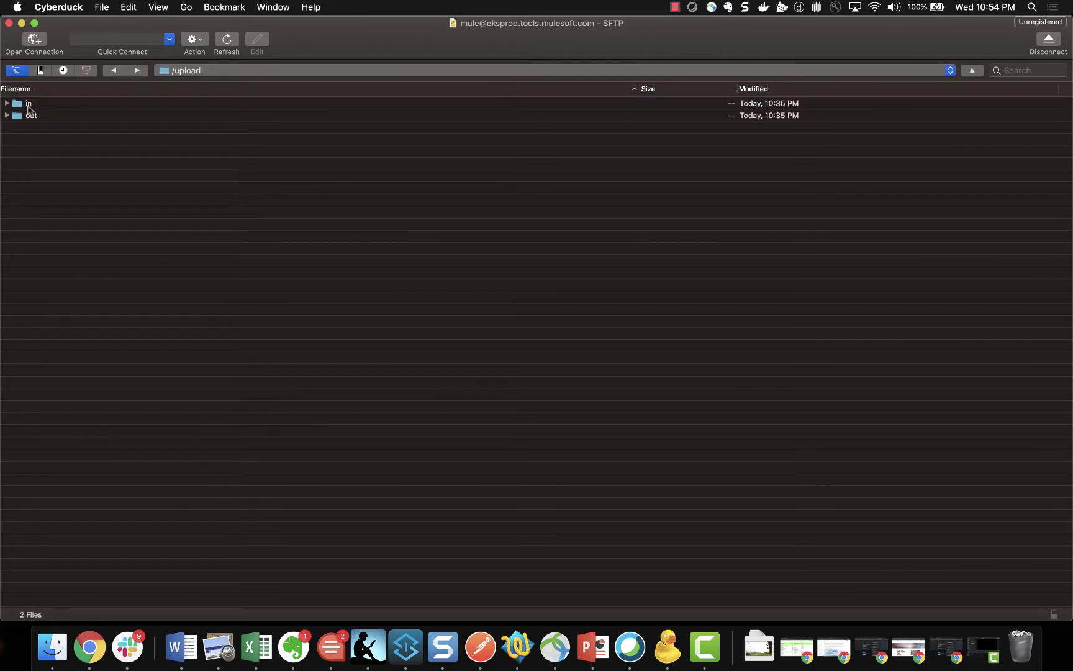
pyautogui.click(27, 105)
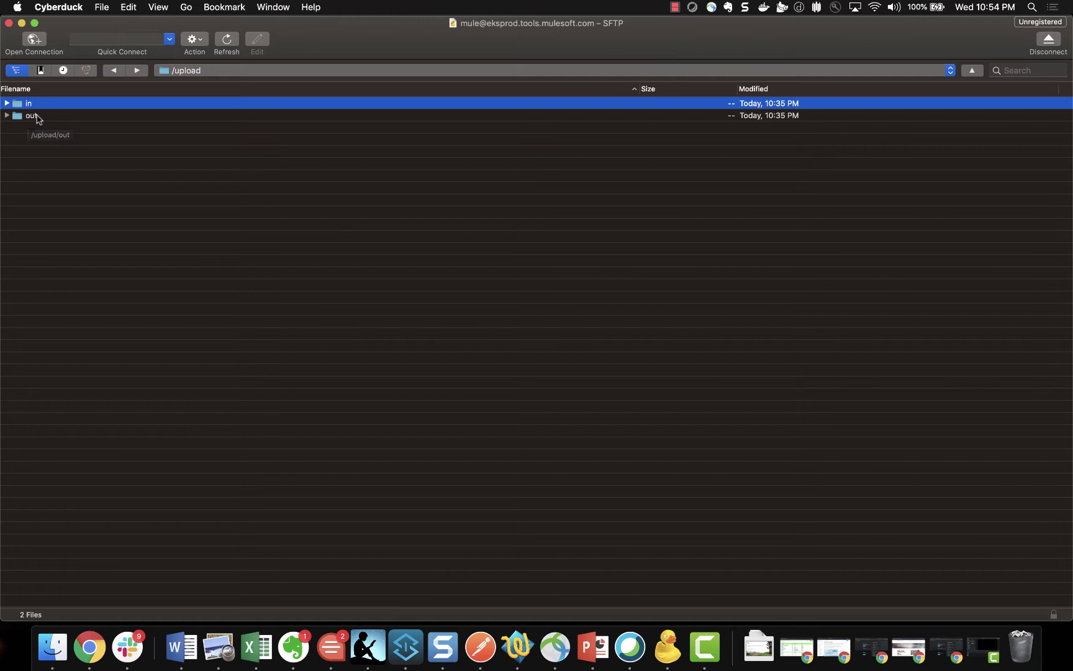
pyautogui.click(29, 118)
pyautogui.click(96, 181)
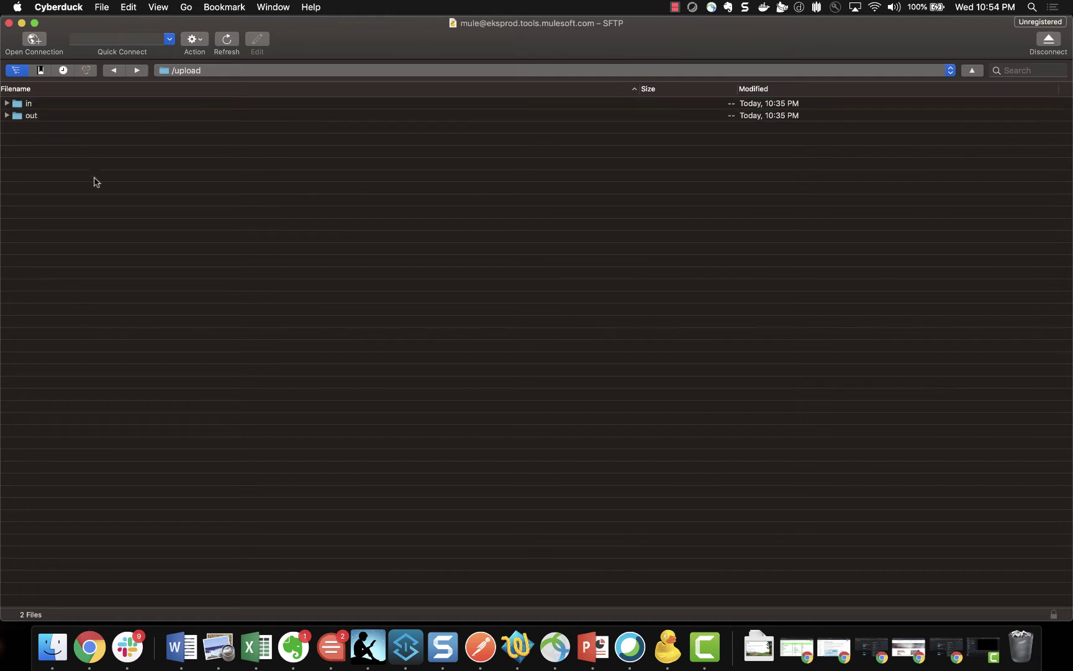
# Return to Design Center in Chrome and create a new Mule application named sftp-move-project
pyautogui.press('super+Tab')
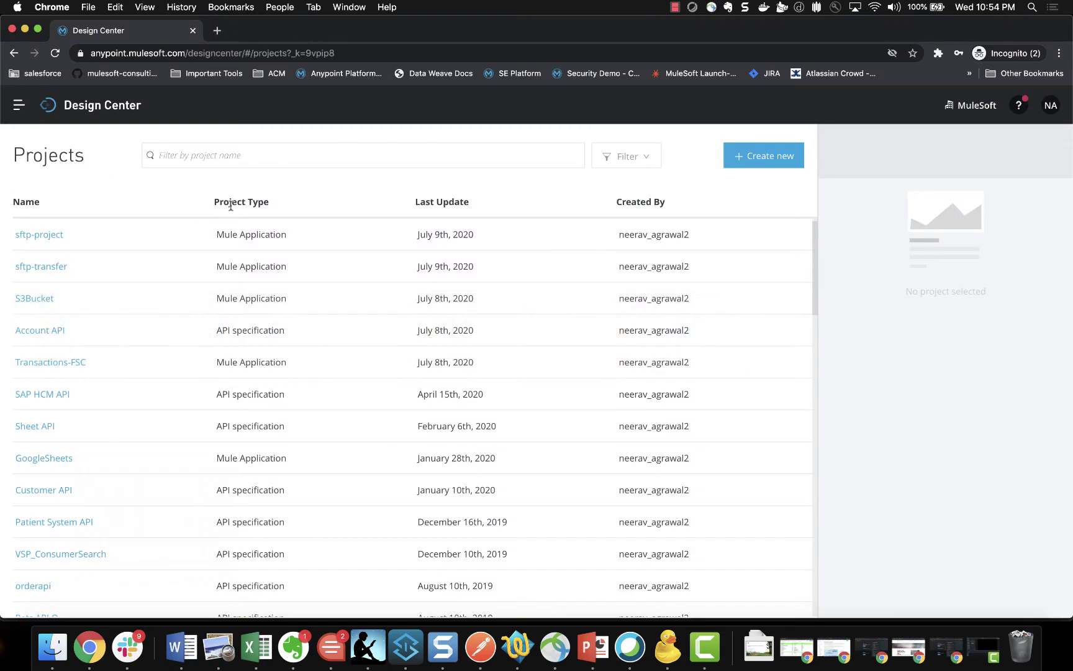
pyautogui.click(728, 159)
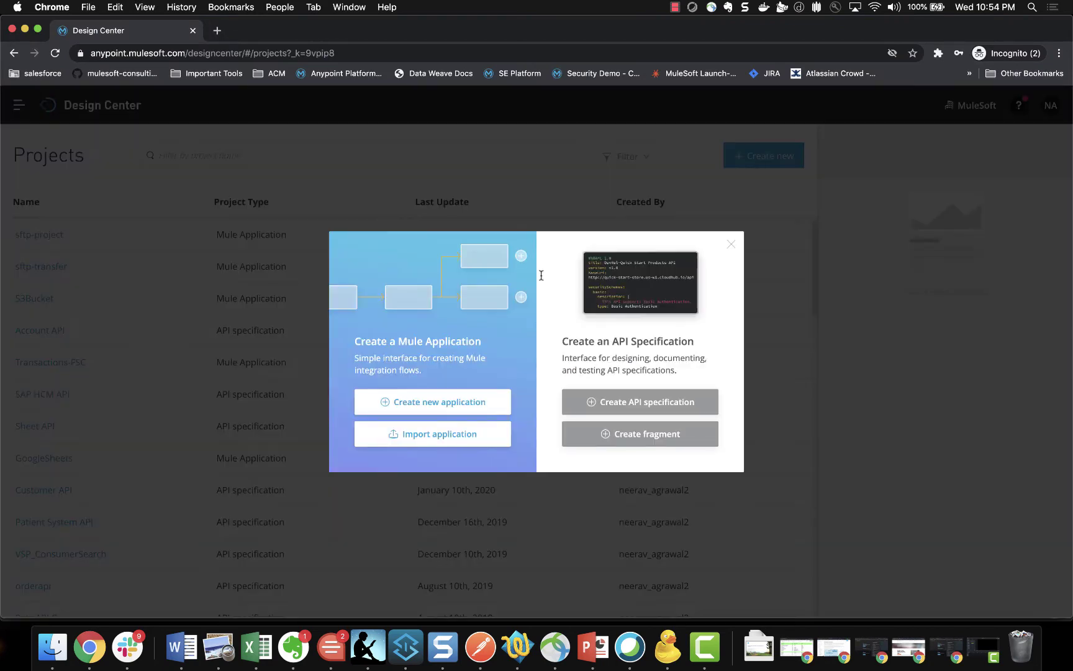
pyautogui.click(404, 402)
pyautogui.write('sftp')
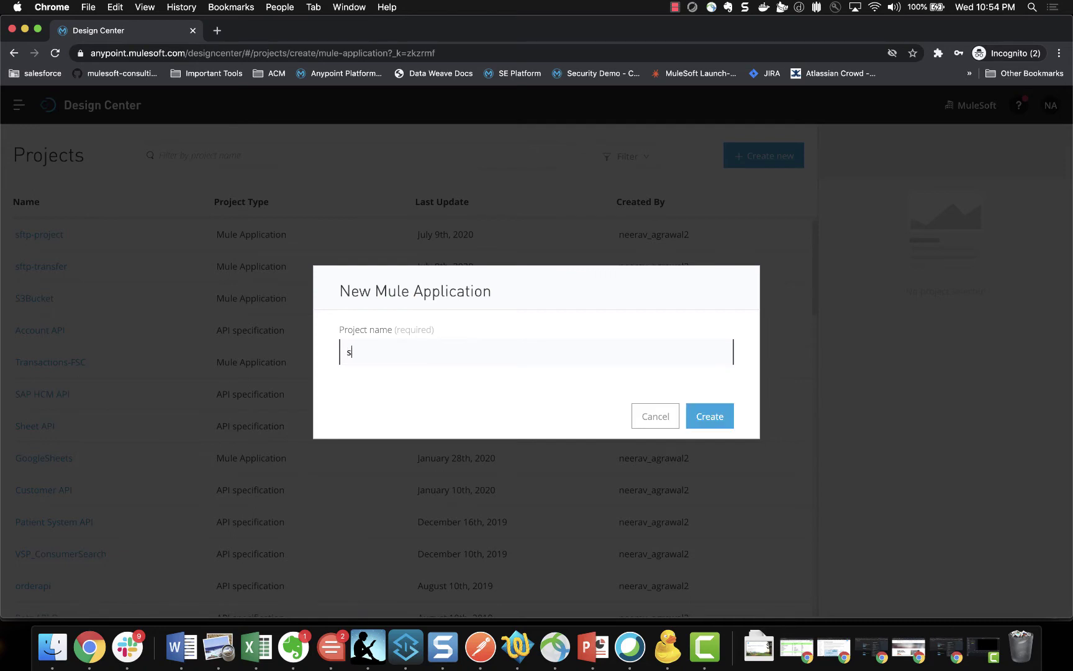
pyautogui.write('-move-project')
pyautogui.click(710, 415)
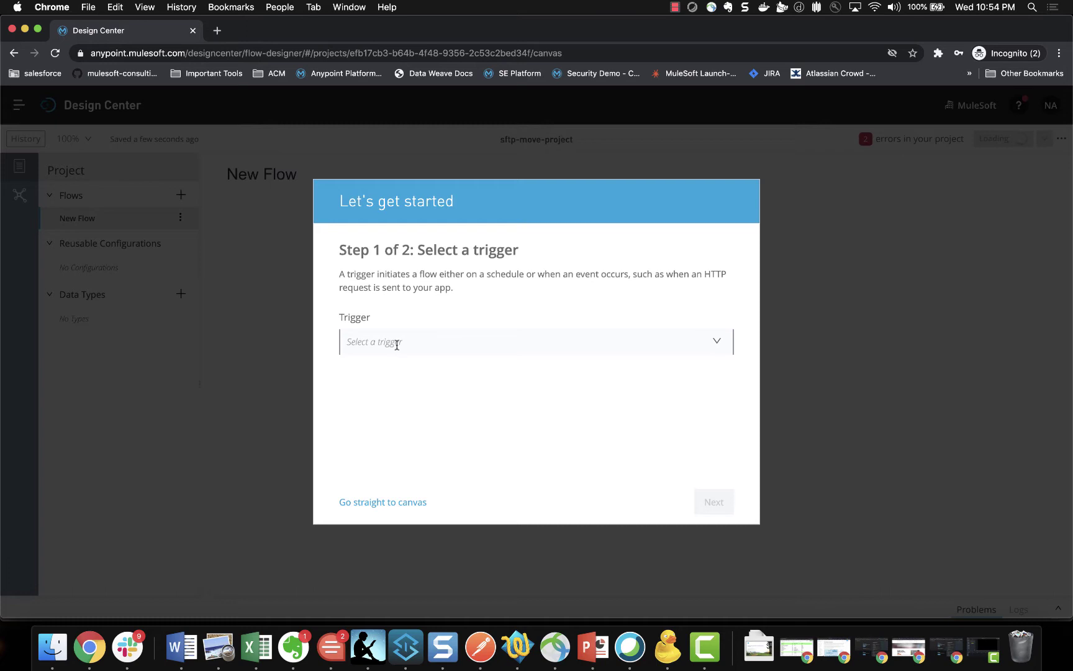
# Choose SFTP Connector as the flow's trigger with the On New or Updated File operation, and continue to target selection
pyautogui.click(397, 343)
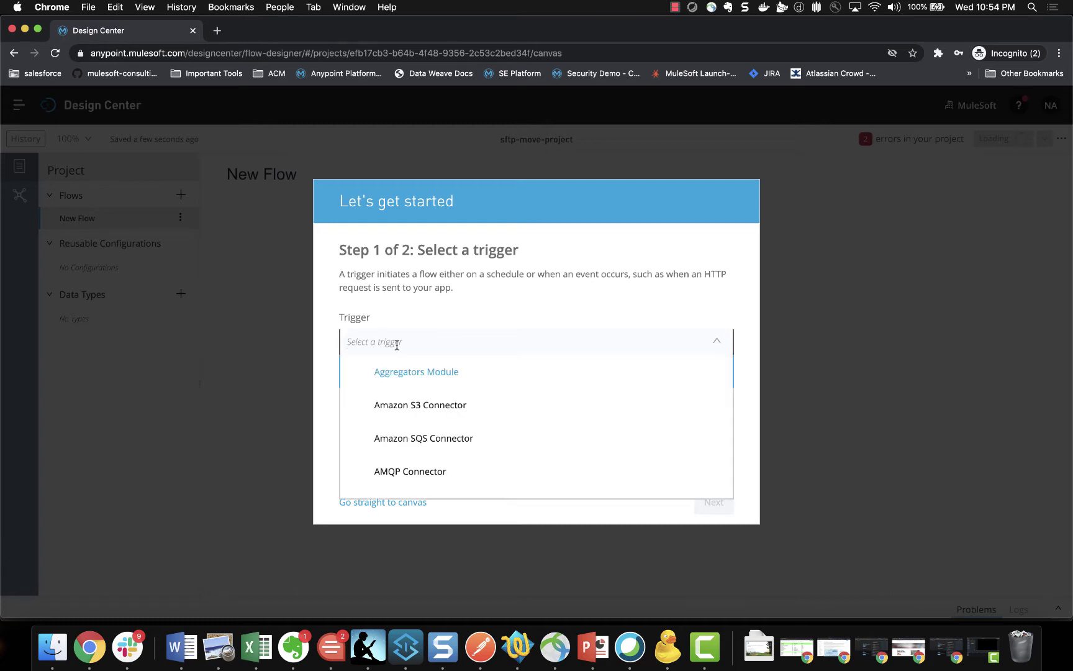
pyautogui.scroll(-5, 357, 432)
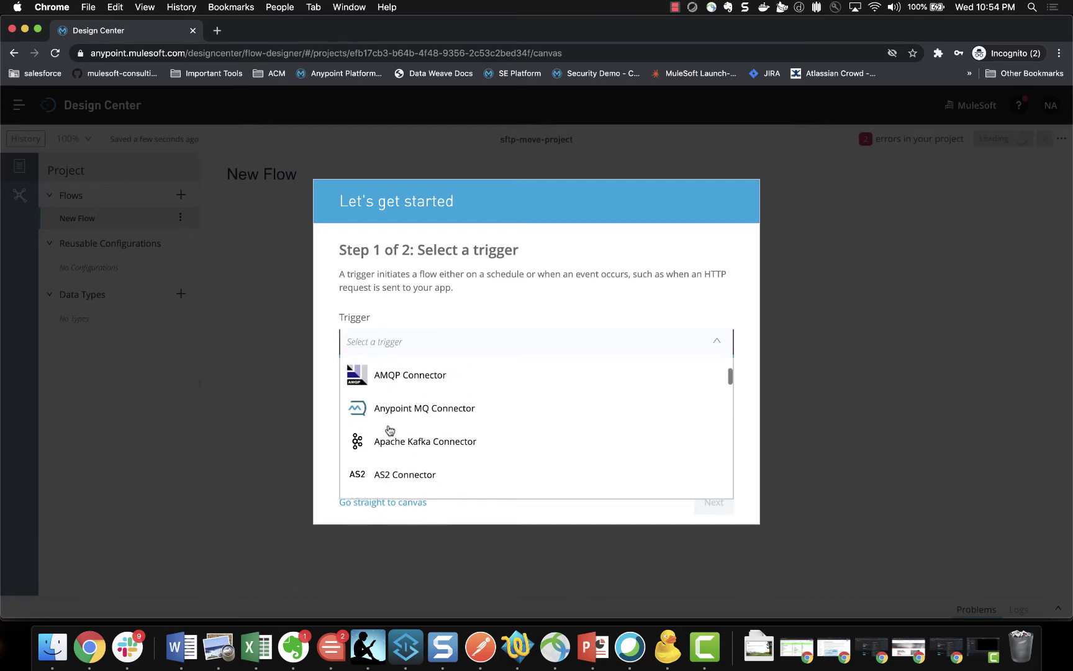
pyautogui.scroll(5, 390, 430)
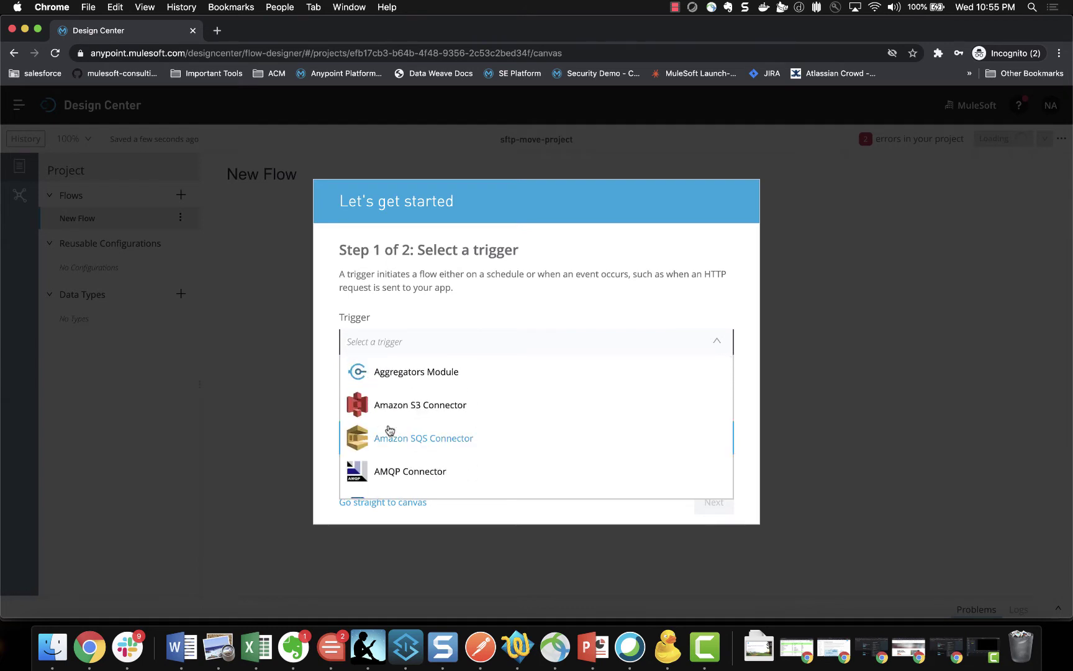
pyautogui.write('sftp')
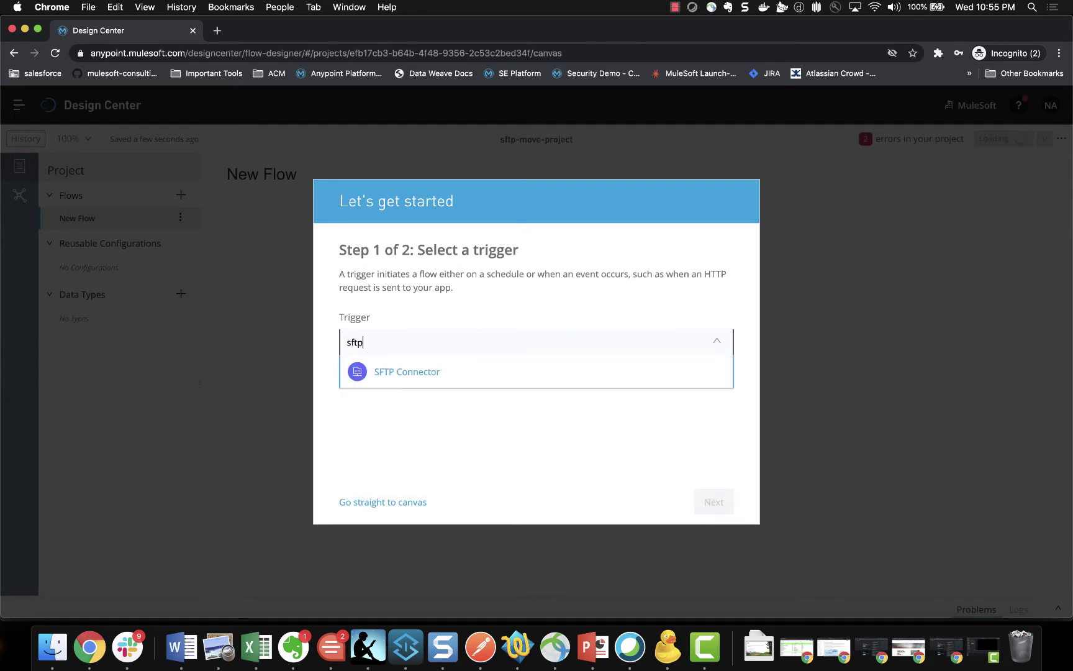
pyautogui.click(432, 384)
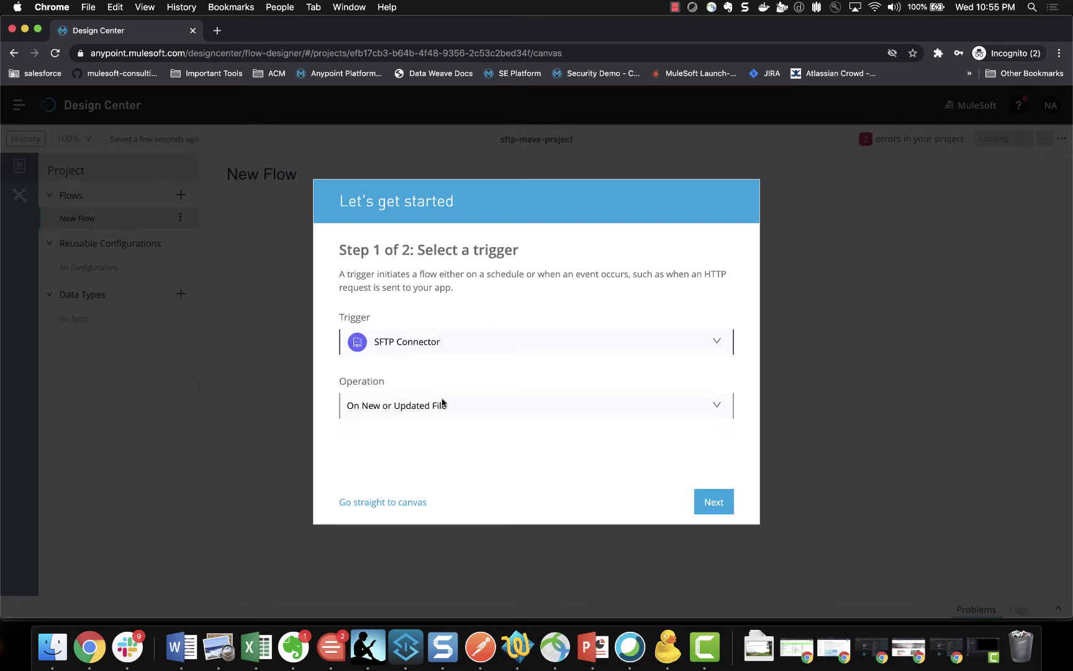
pyautogui.click(445, 410)
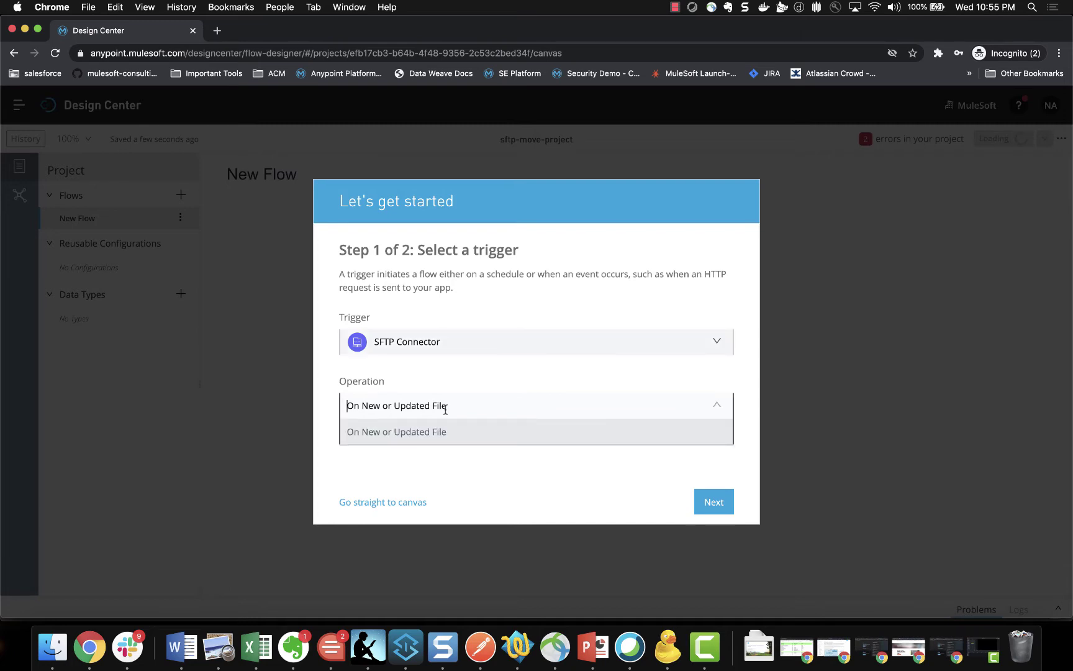
pyautogui.click(366, 476)
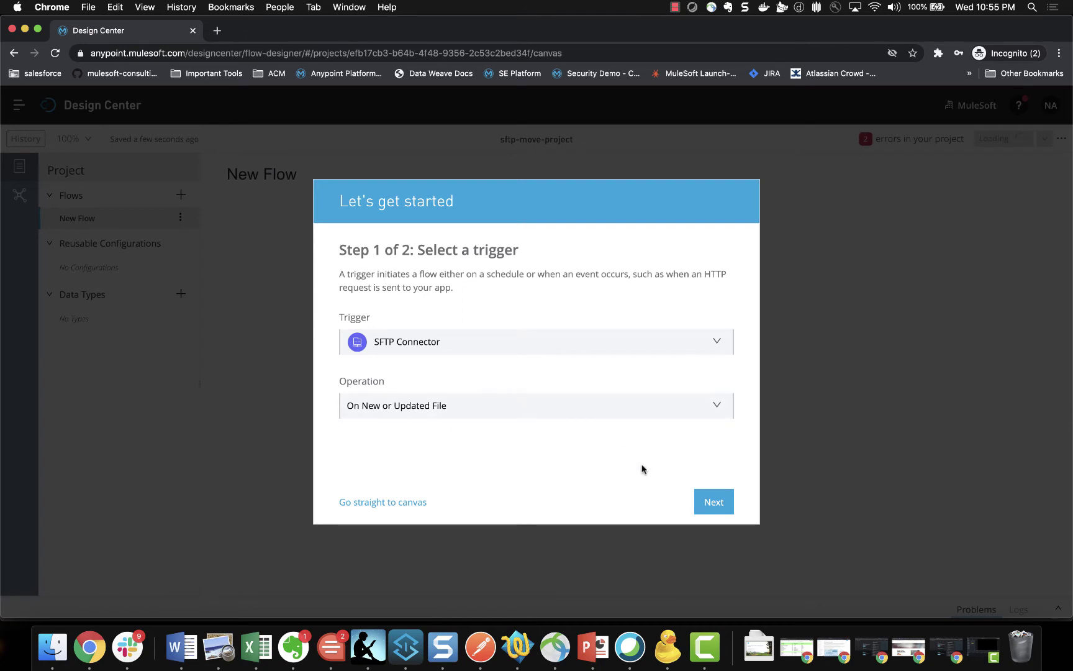
pyautogui.click(713, 502)
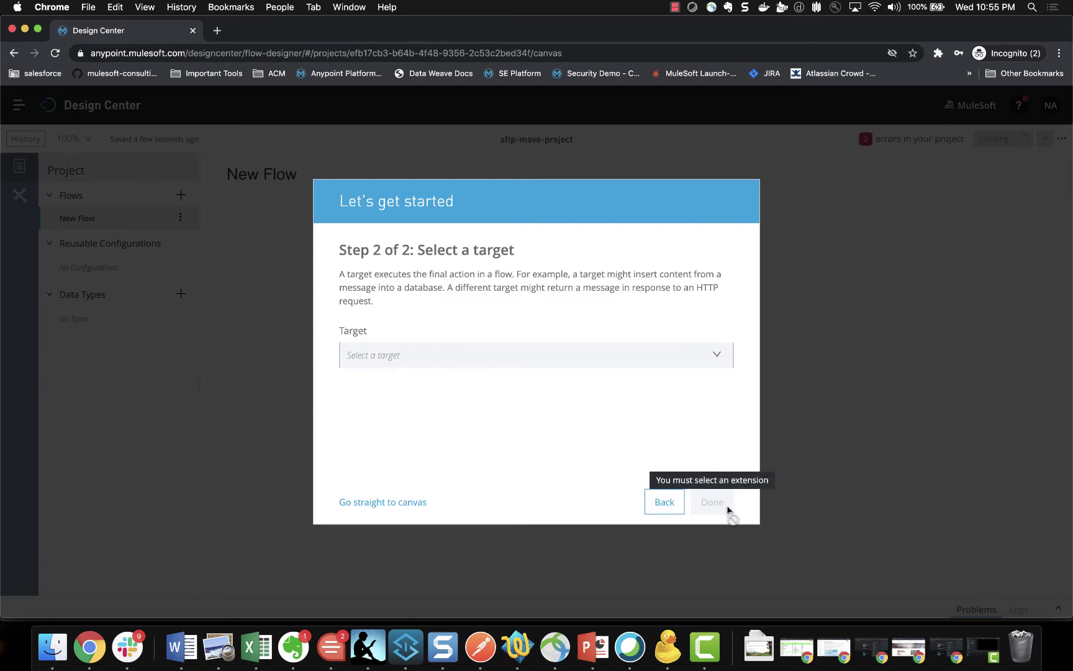
# Choose SFTP Connector as the flow's target
pyautogui.click(400, 358)
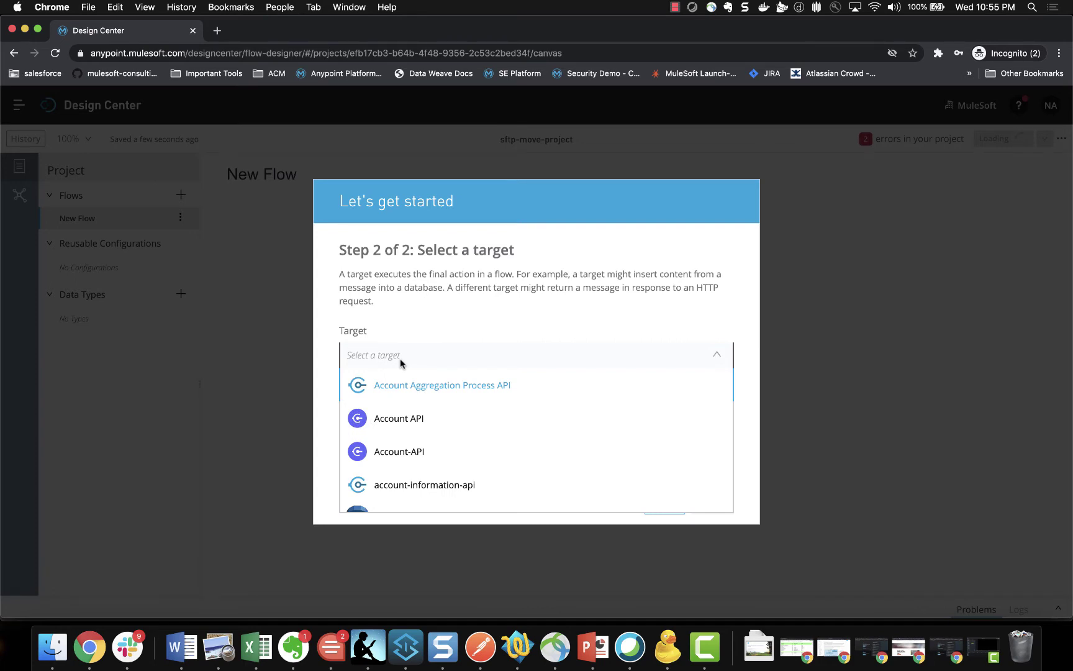
pyautogui.write('sfto')
pyautogui.press('BackSpace')
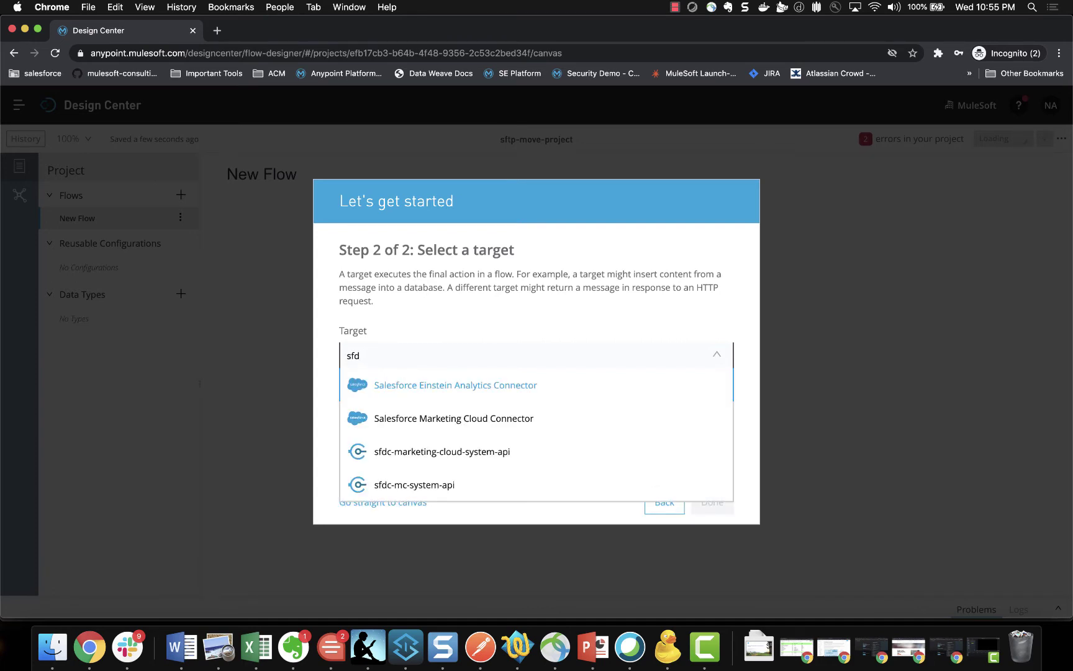
pyautogui.write('p')
pyautogui.click(435, 385)
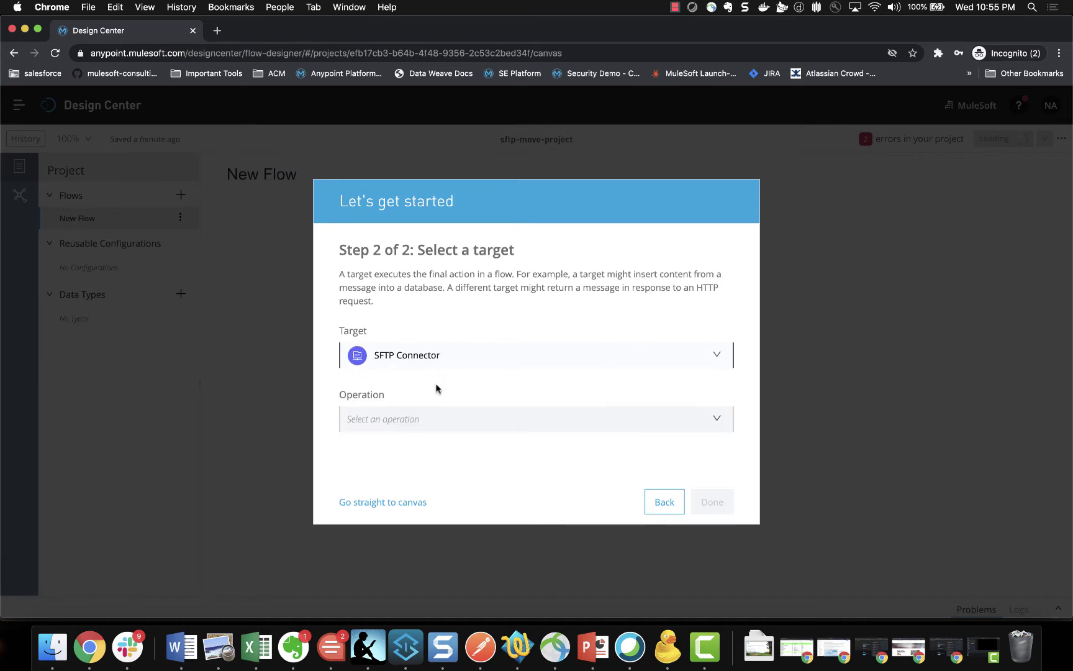
# Set the SFTP target's operation to Move and finish the getting-started setup
pyautogui.click(452, 421)
pyautogui.scroll(-2, 382, 519)
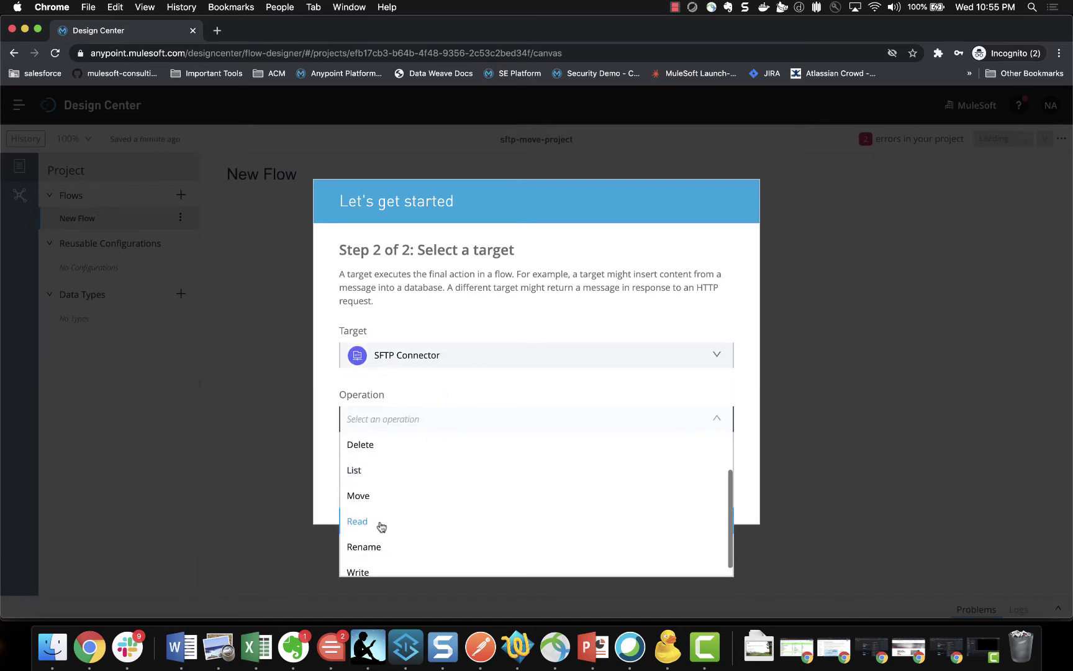
pyautogui.scroll(2, 382, 526)
pyautogui.scroll(-2, 381, 527)
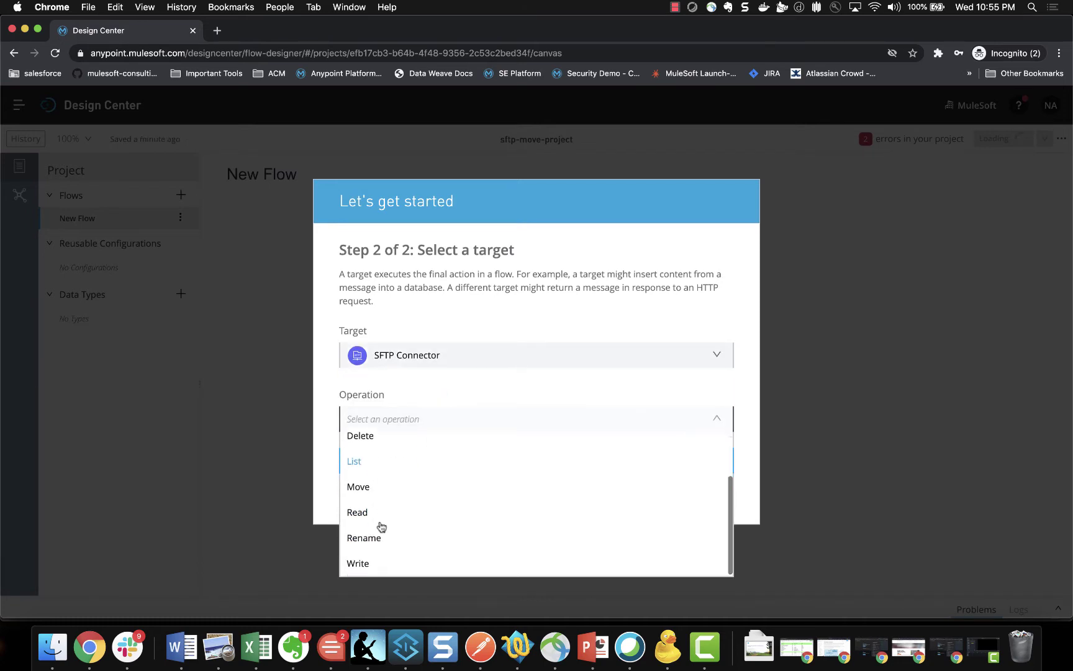
pyautogui.click(367, 490)
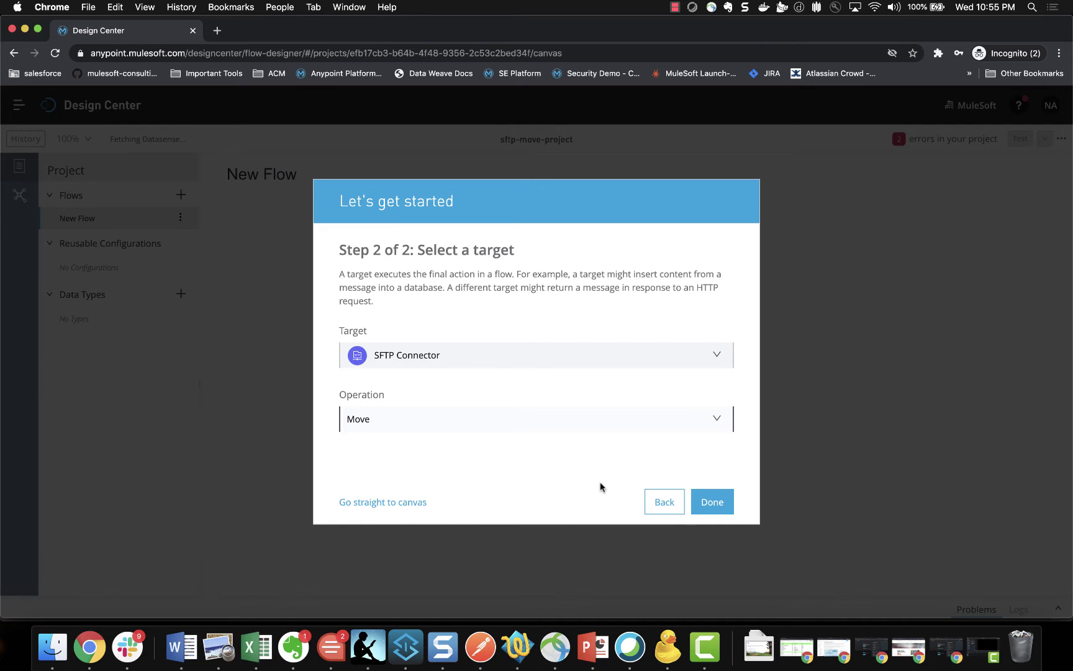
pyautogui.click(710, 506)
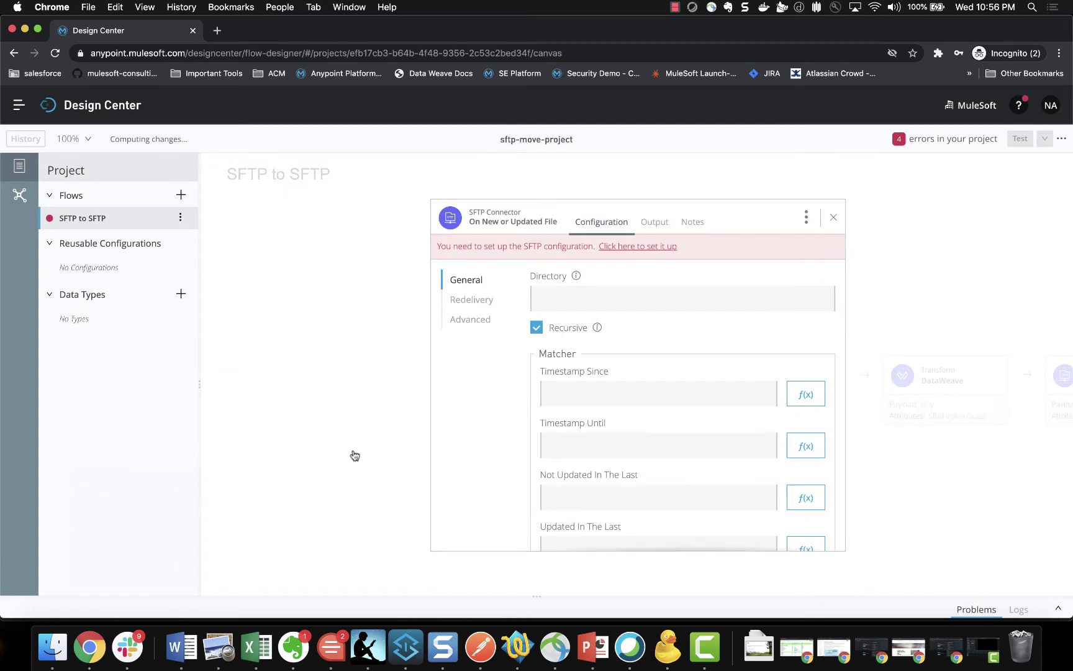
# Close the trigger's configuration card and delete the Transform DataWeave card between the two SFTP connectors
pyautogui.click(353, 450)
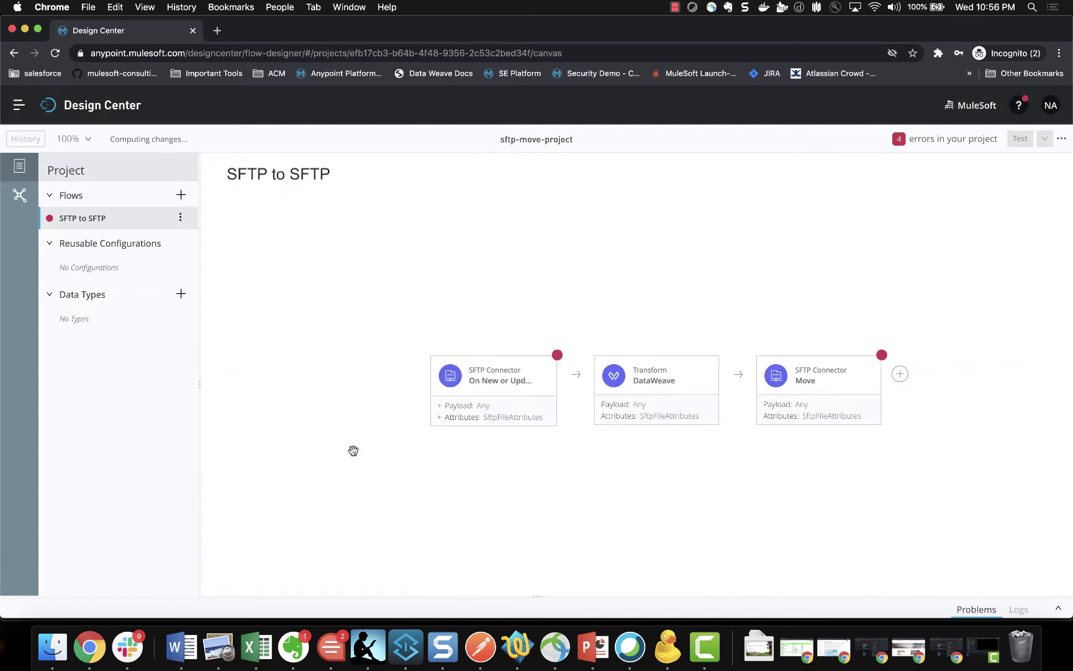
pyautogui.hscroll(3, 651, 465)
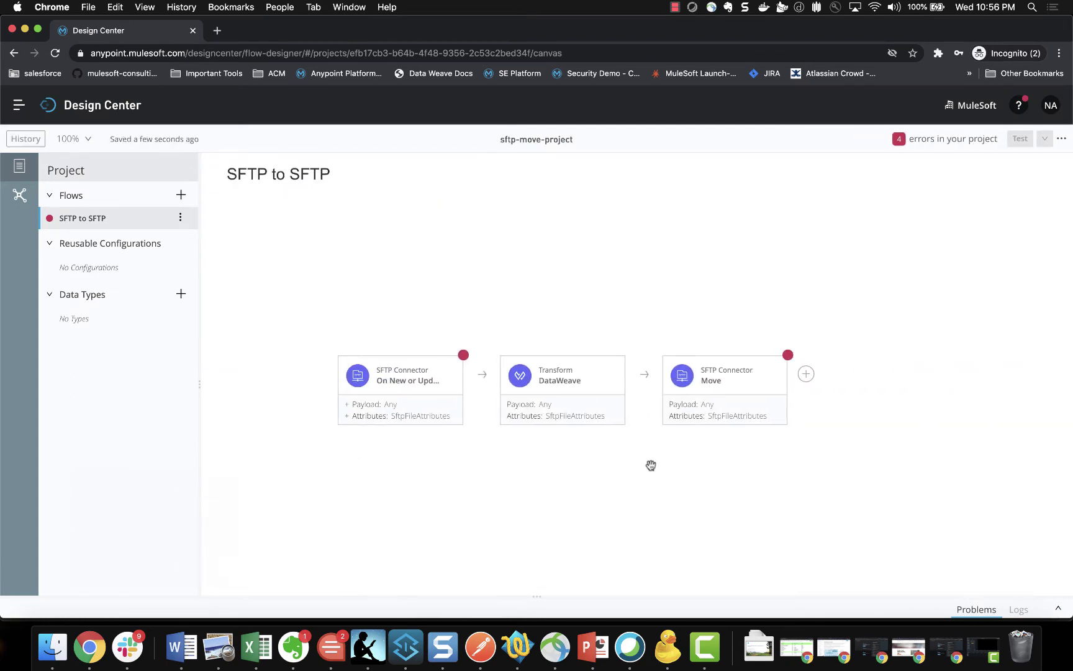
pyautogui.hscroll(-1, 651, 465)
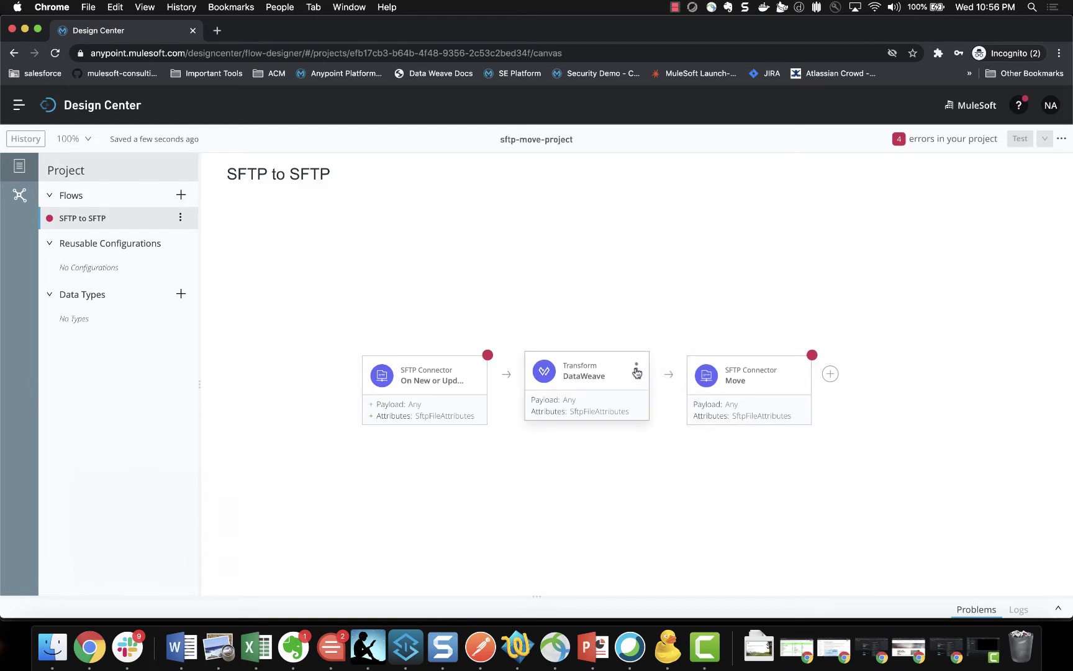
pyautogui.click(637, 371)
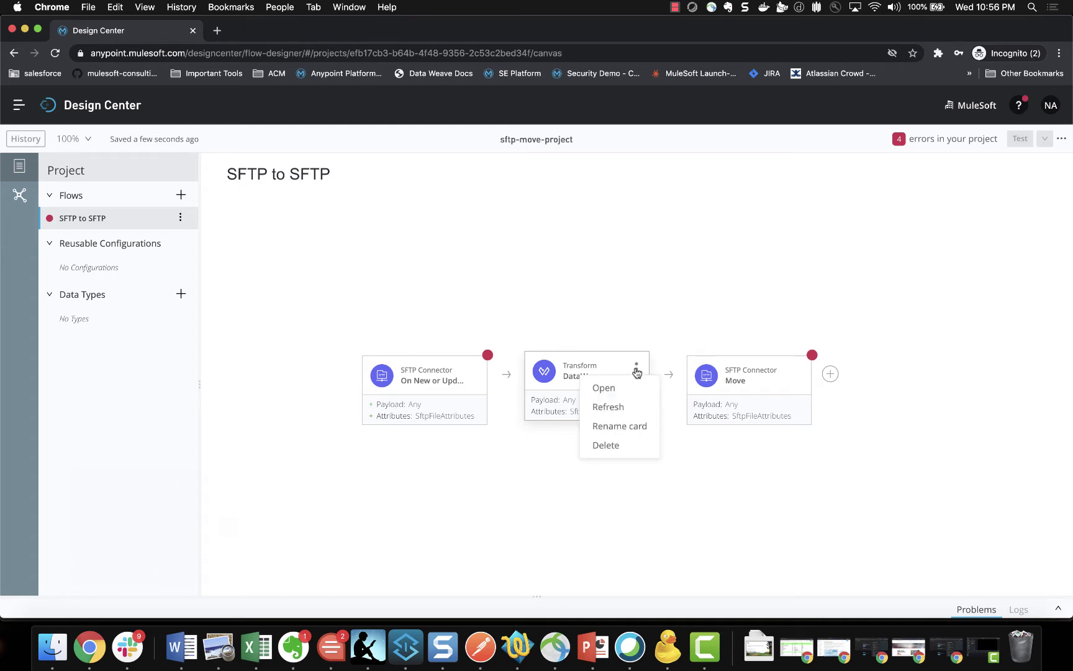
pyautogui.click(597, 448)
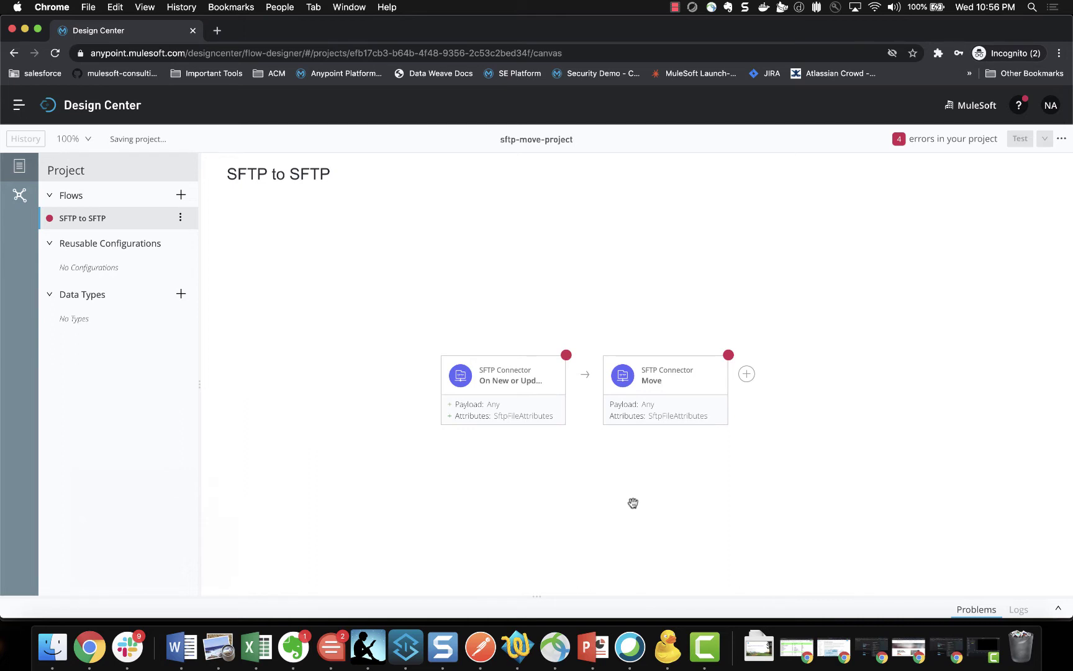
# Open the SFTP configuration of the On New or Updated File trigger and start adding a connection named anotherConnection
pyautogui.click(508, 376)
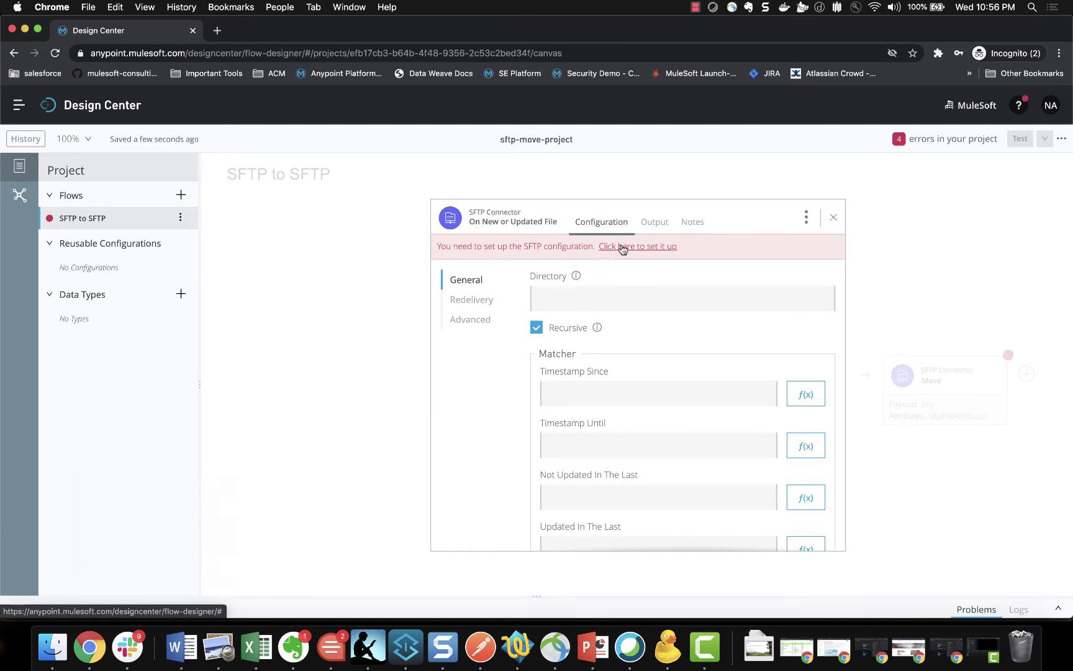
pyautogui.click(622, 247)
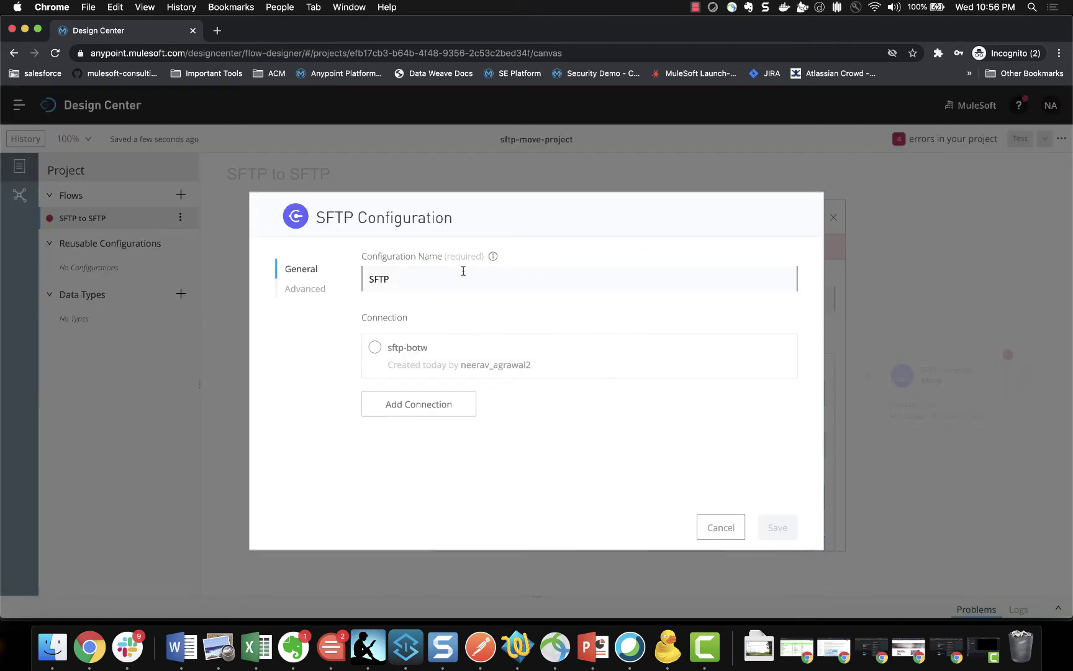
pyautogui.click(442, 410)
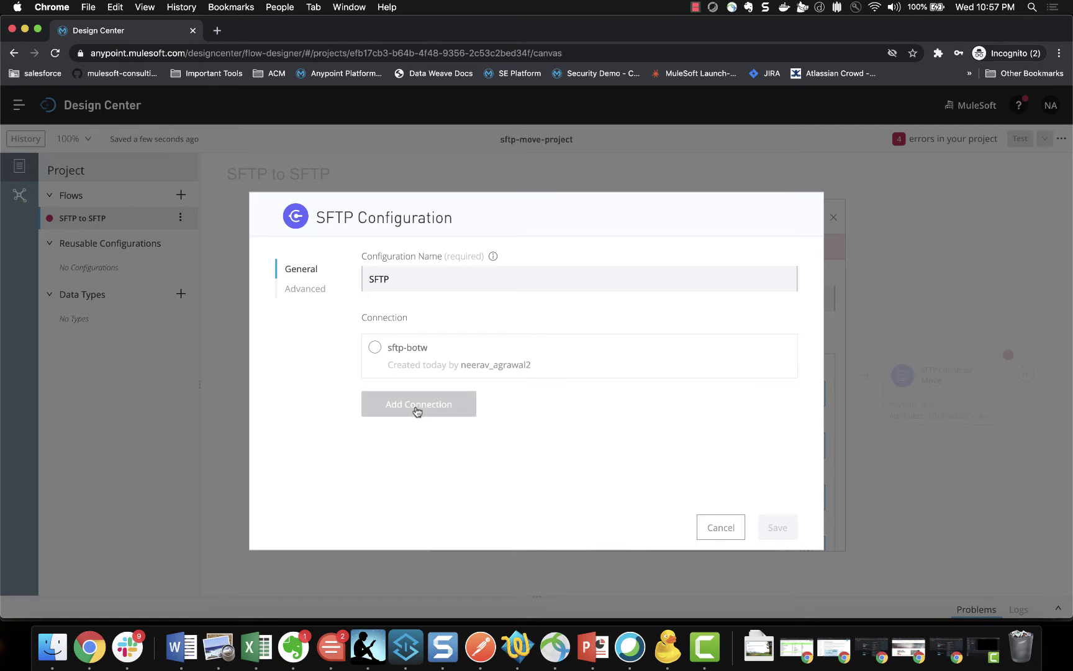
pyautogui.click(417, 410)
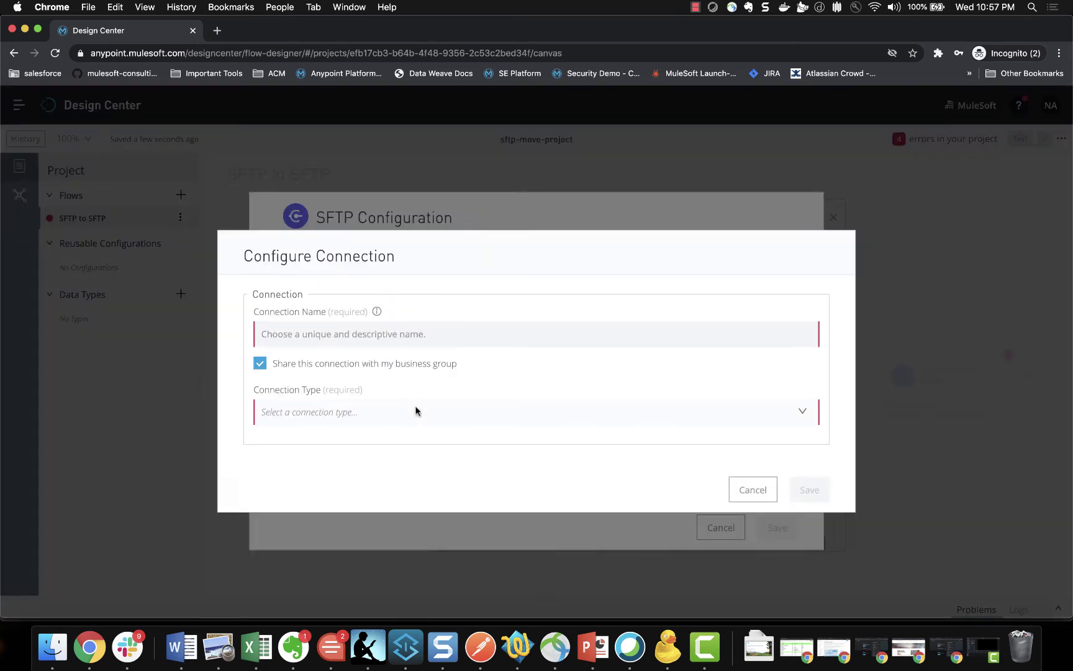
pyautogui.click(359, 334)
pyautogui.write('a')
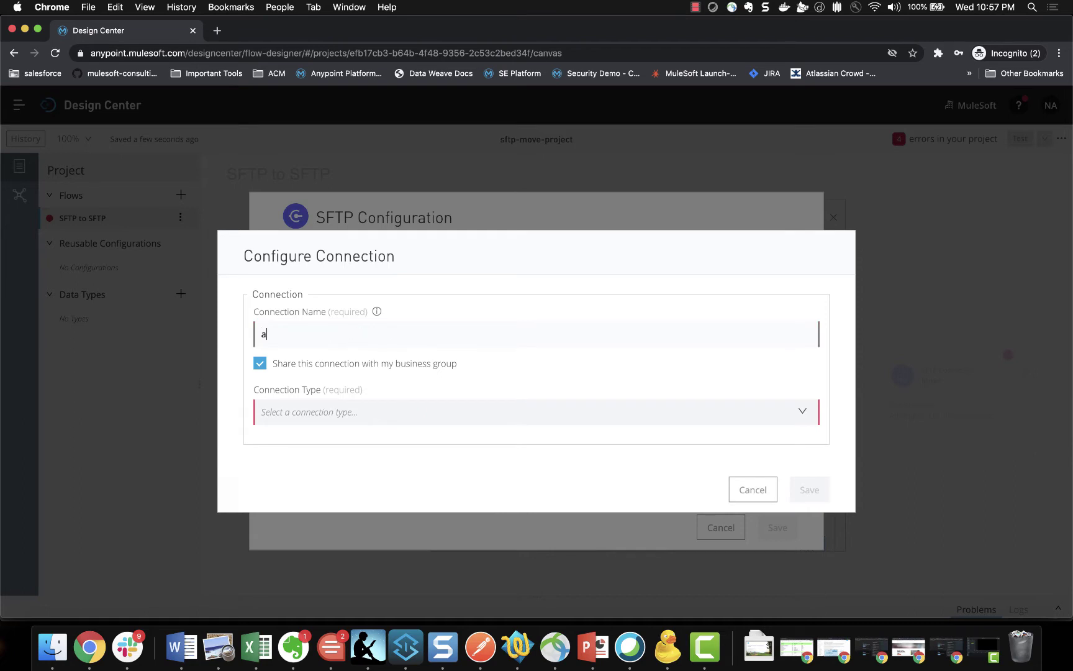
pyautogui.write('notherConnection')
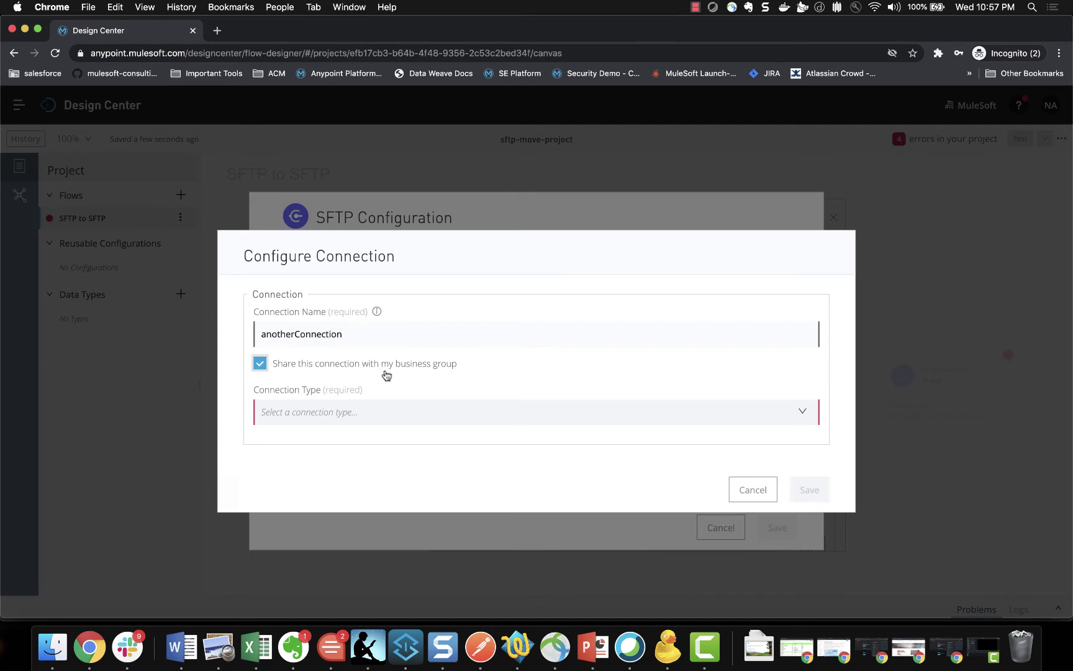
pyautogui.click(383, 418)
pyautogui.click(348, 439)
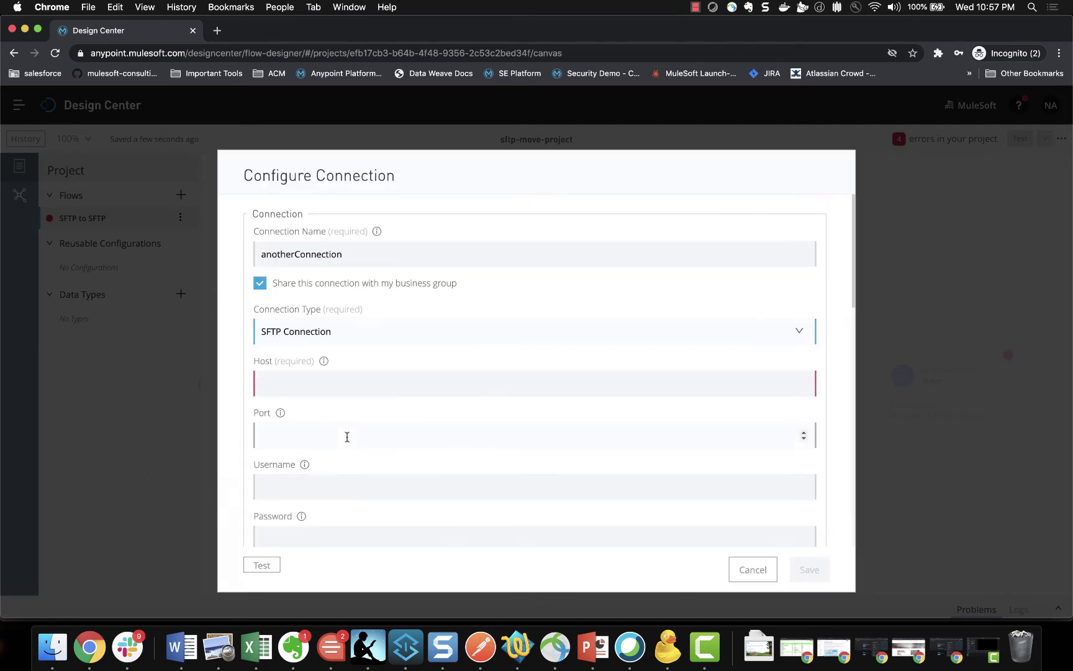
pyautogui.click(348, 388)
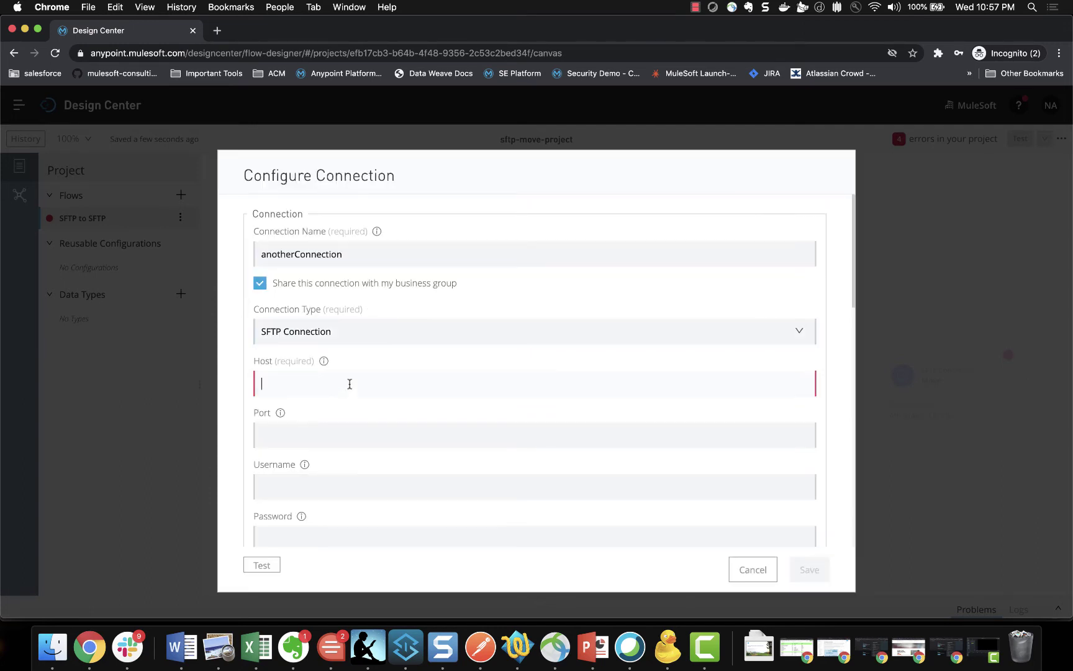
pyautogui.click(333, 435)
pyautogui.click(333, 489)
pyautogui.scroll(-2, 333, 489)
pyautogui.click(333, 489)
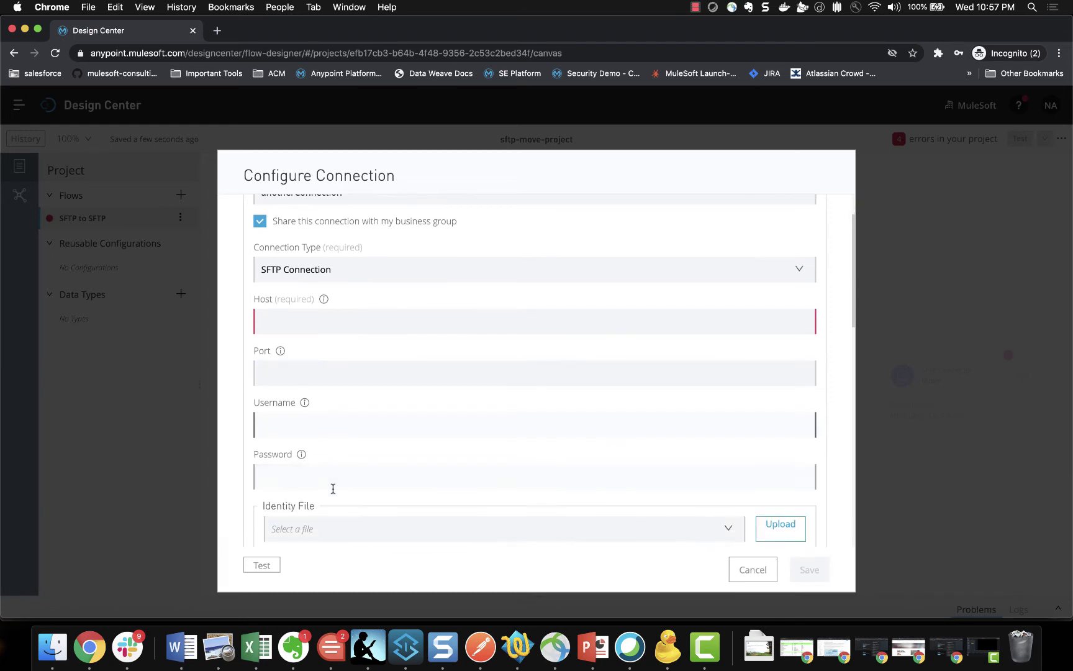
pyautogui.click(584, 452)
pyautogui.click(364, 435)
pyautogui.click(750, 568)
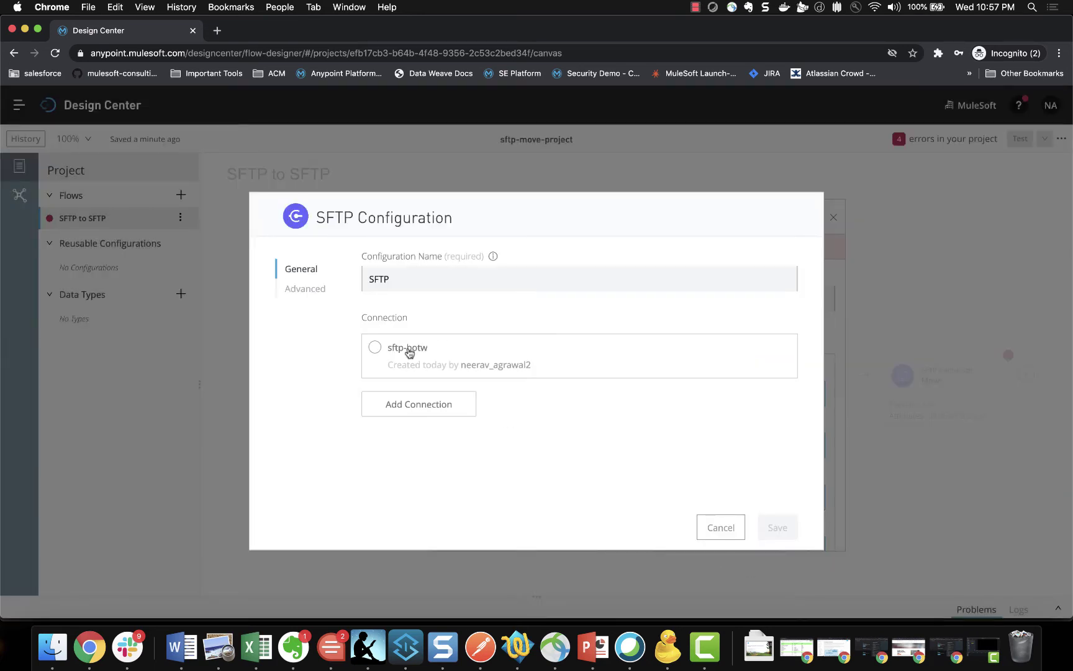
# Select the existing sftp-botw connection, test it and save the trigger's SFTP configuration
pyautogui.click(374, 349)
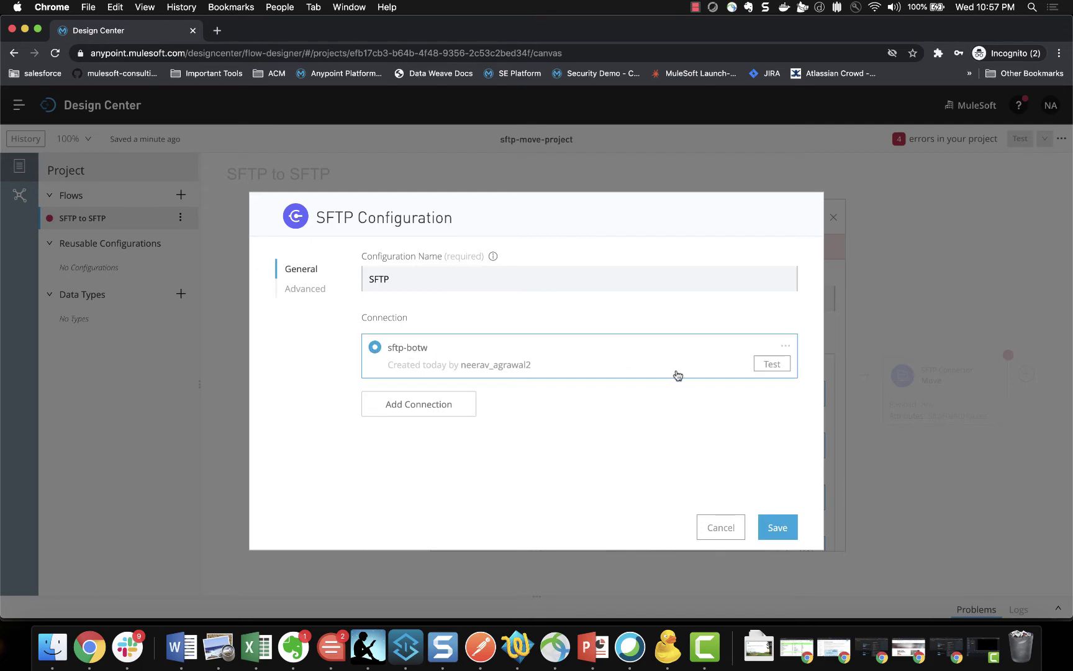
pyautogui.click(786, 345)
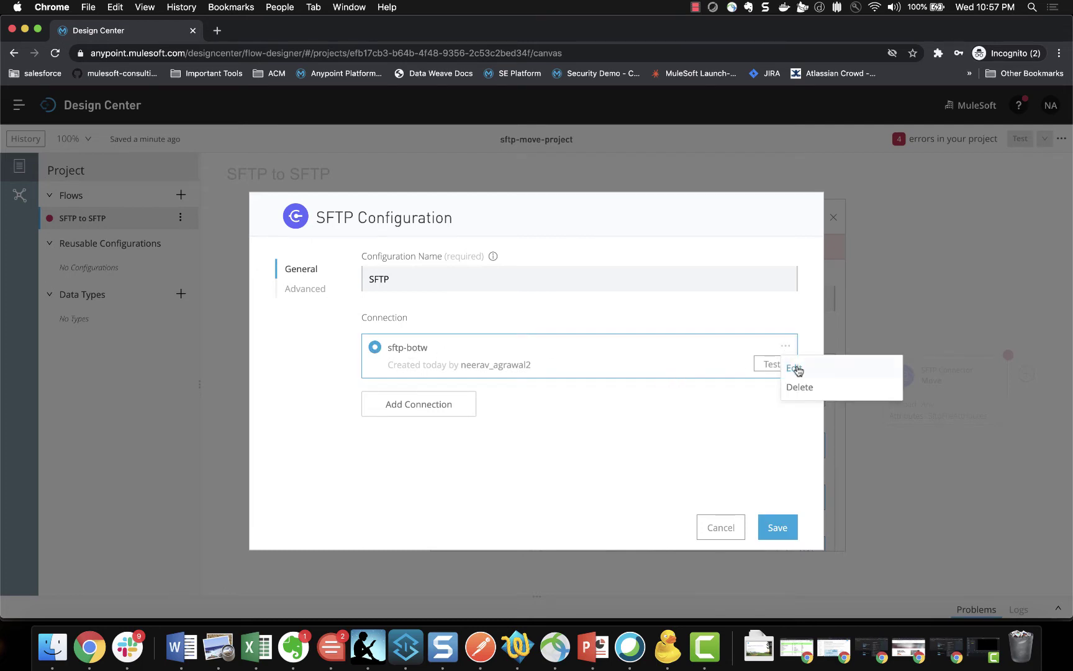
pyautogui.click(796, 369)
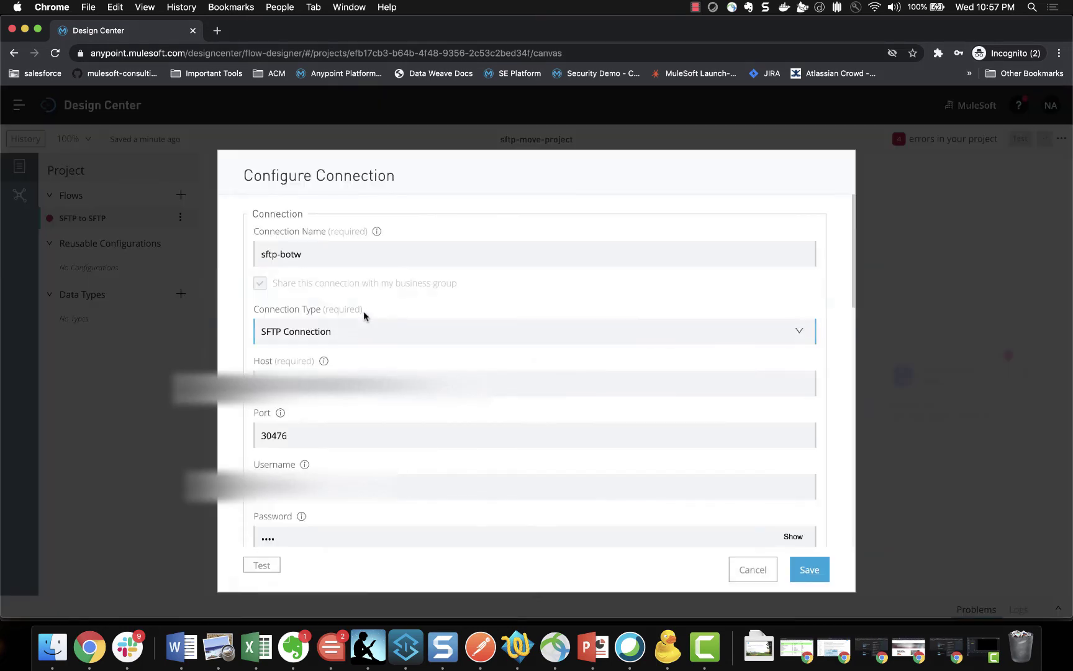
pyautogui.click(753, 570)
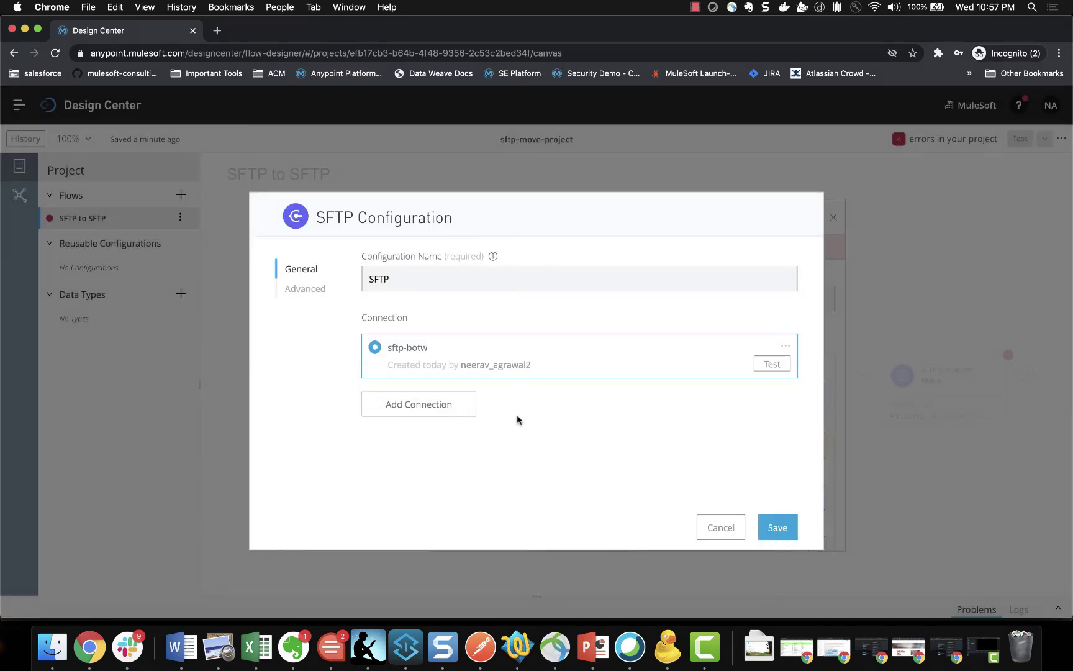
pyautogui.click(767, 370)
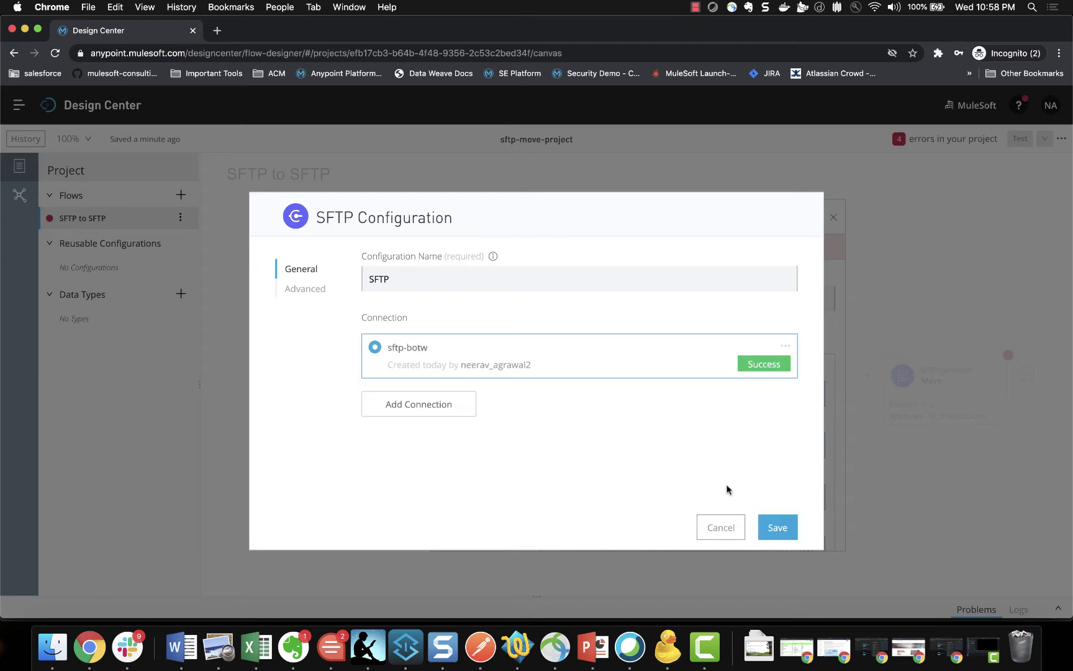
pyautogui.click(784, 538)
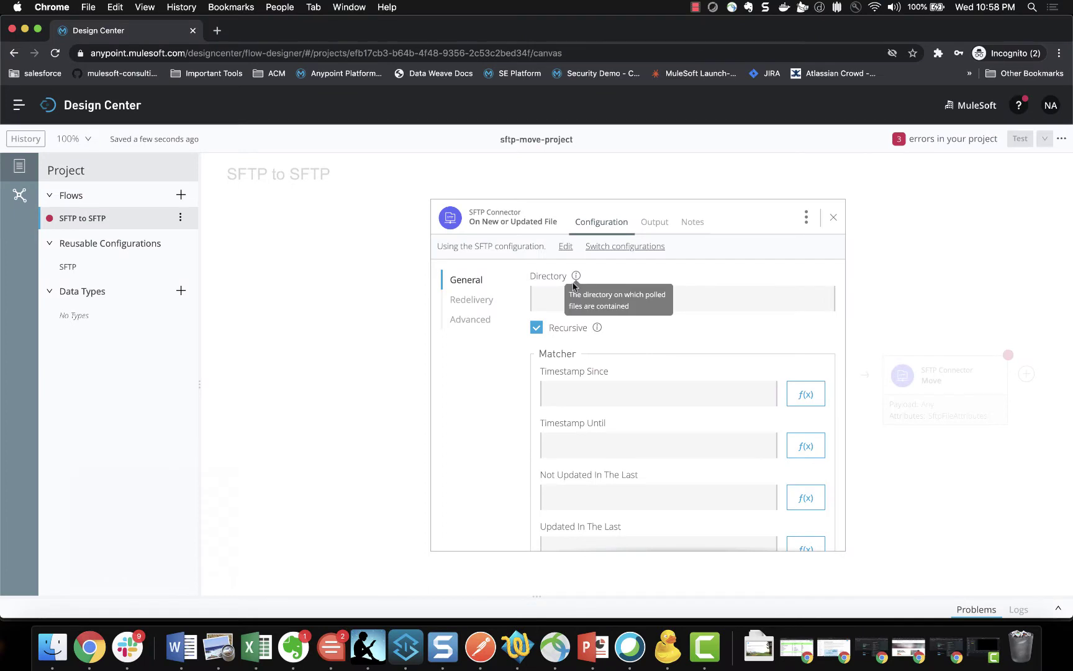
# Check the in folder's path in Cyberduck and set the trigger's Directory to /upload/in with Recursive turned off
pyautogui.click(546, 330)
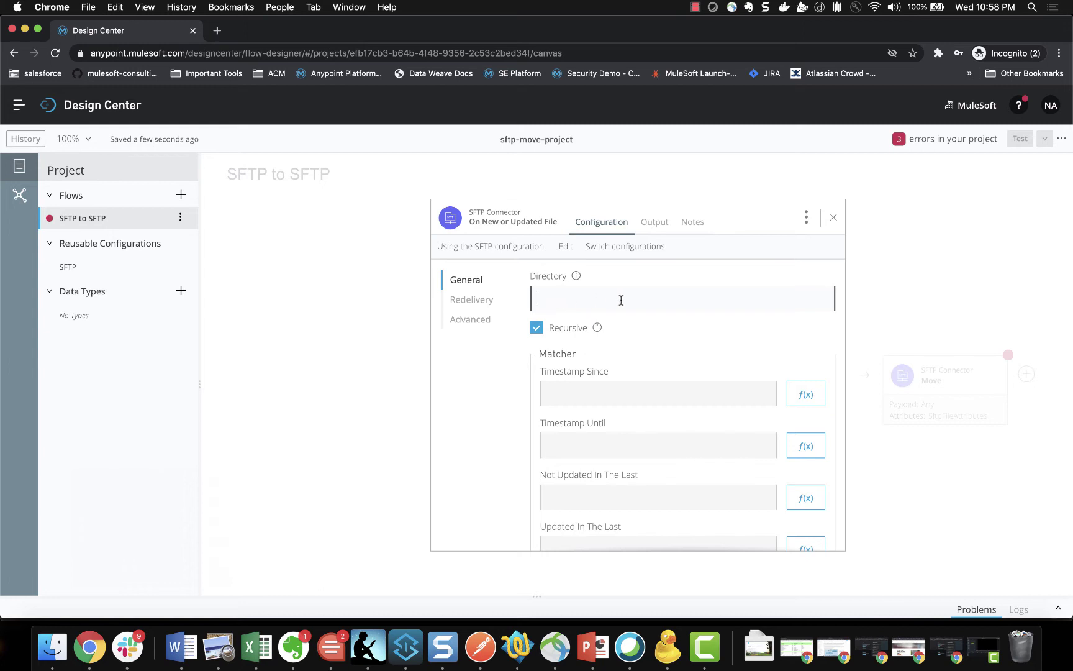
pyautogui.click(668, 646)
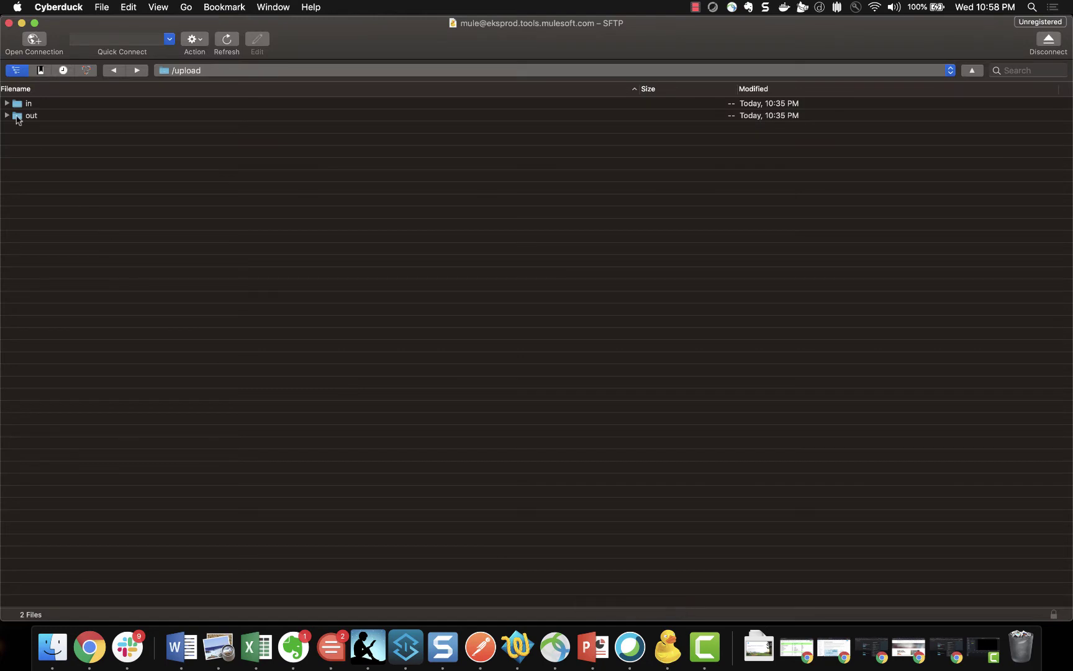
pyautogui.click(19, 103)
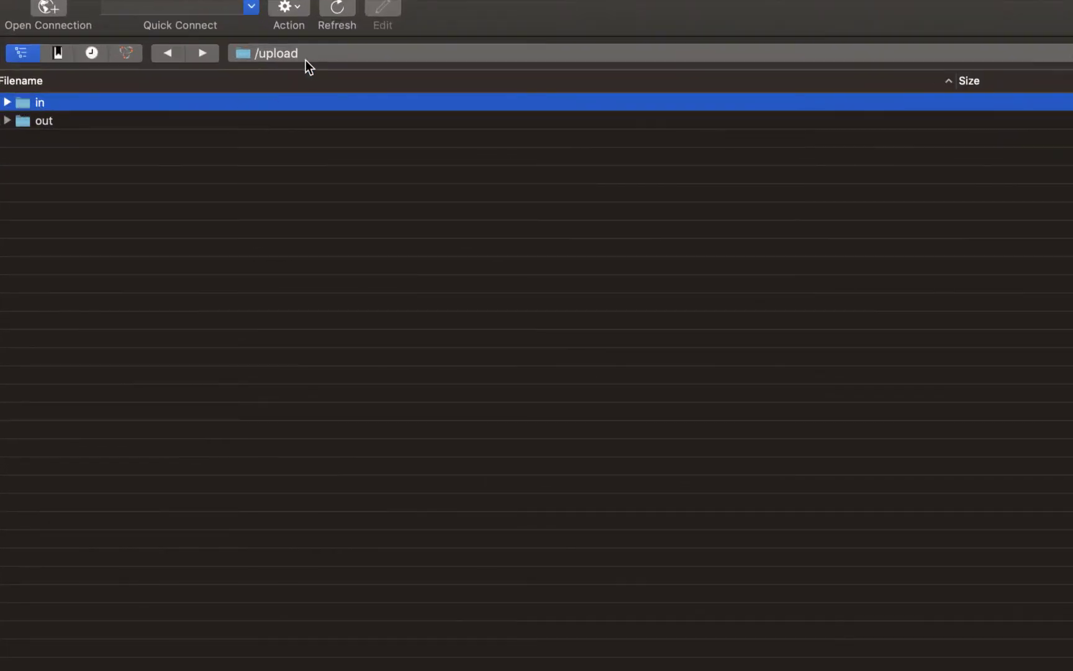
pyautogui.doubleClick(39, 103)
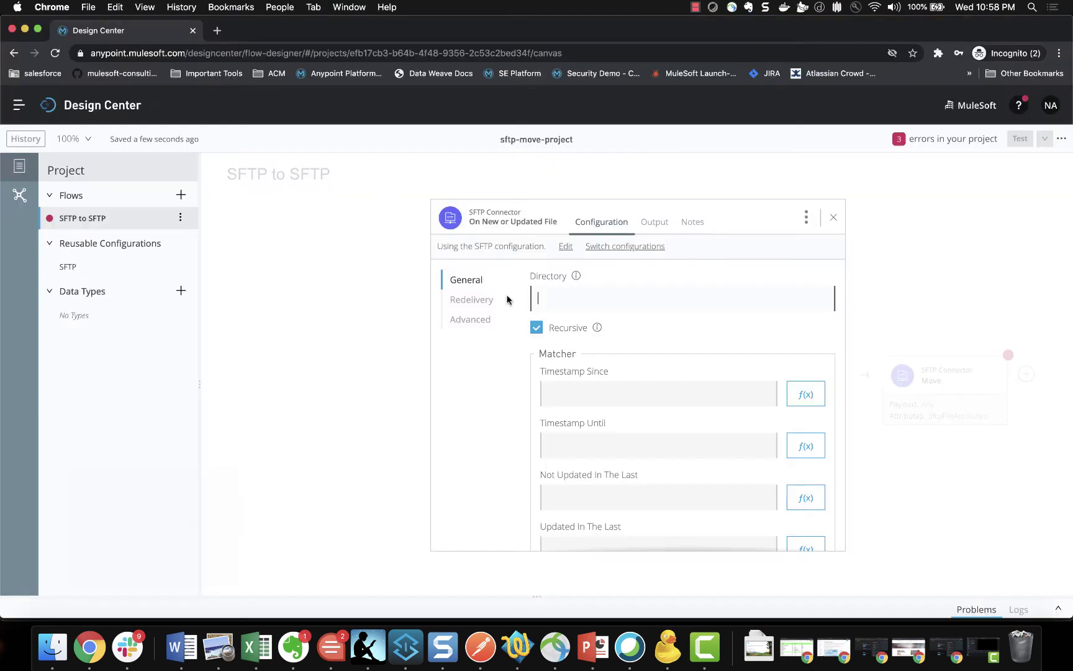
pyautogui.write('/')
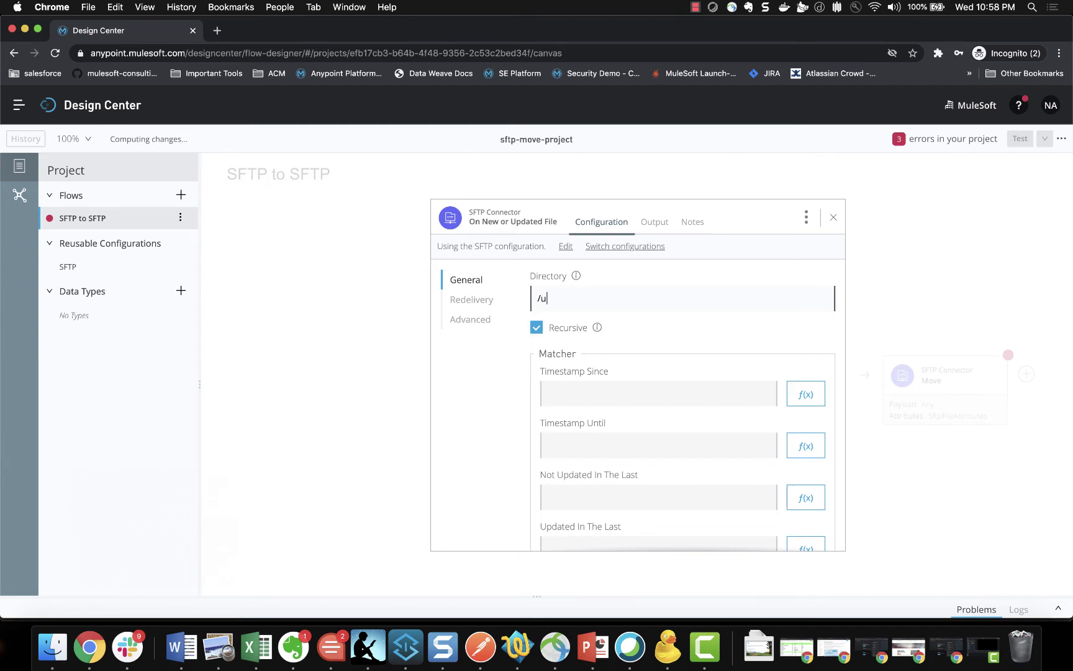
pyautogui.write('upload/in')
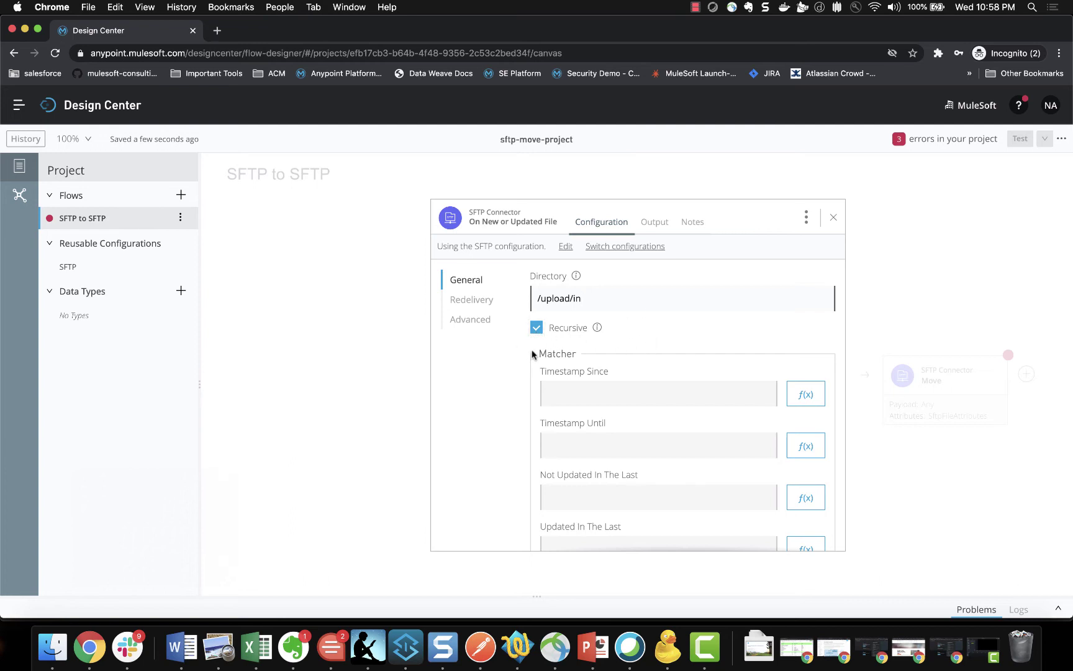
pyautogui.click(537, 330)
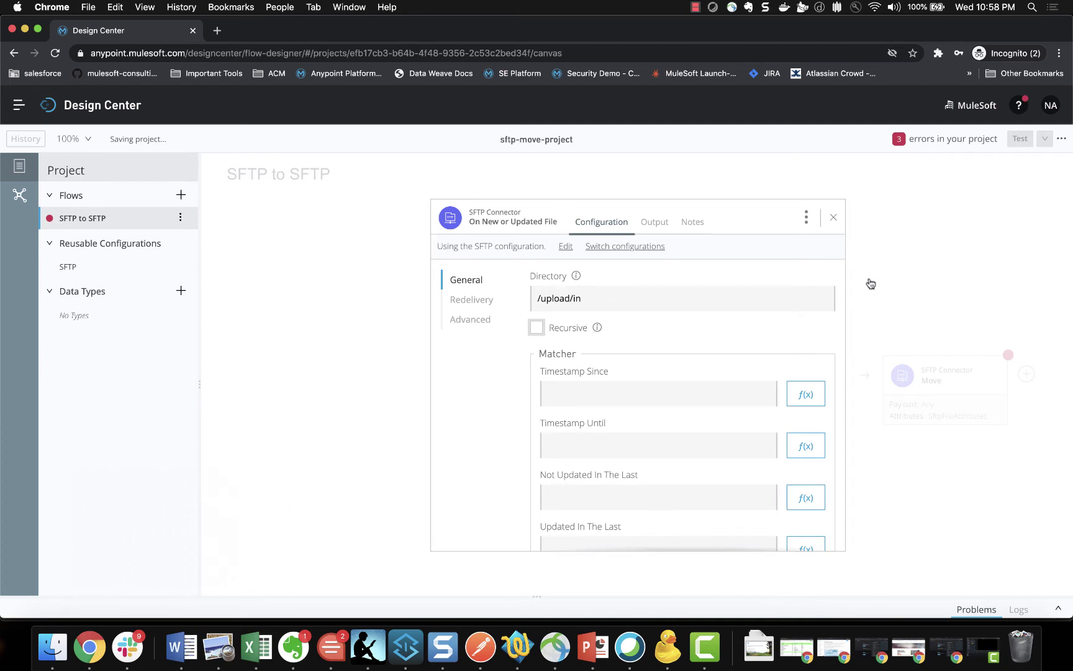
# Review the trigger's matcher, post-action and scheduling strategy settings, including the available strategies, and close its configuration card
pyautogui.scroll(-3, 624, 477)
pyautogui.scroll(-8, 625, 477)
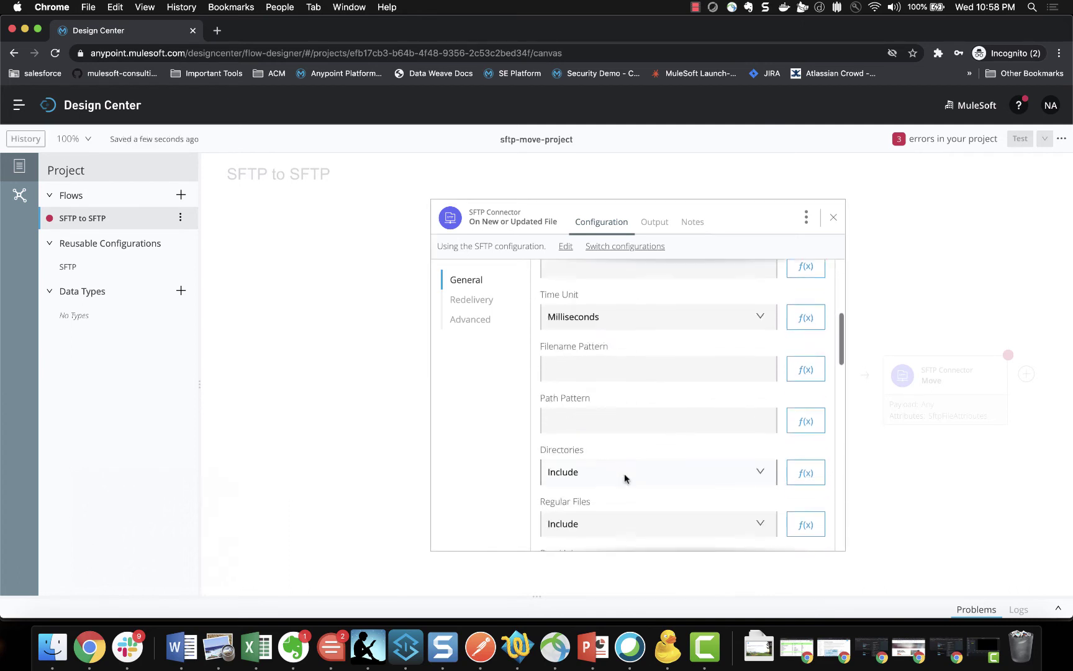
pyautogui.scroll(-10, 625, 478)
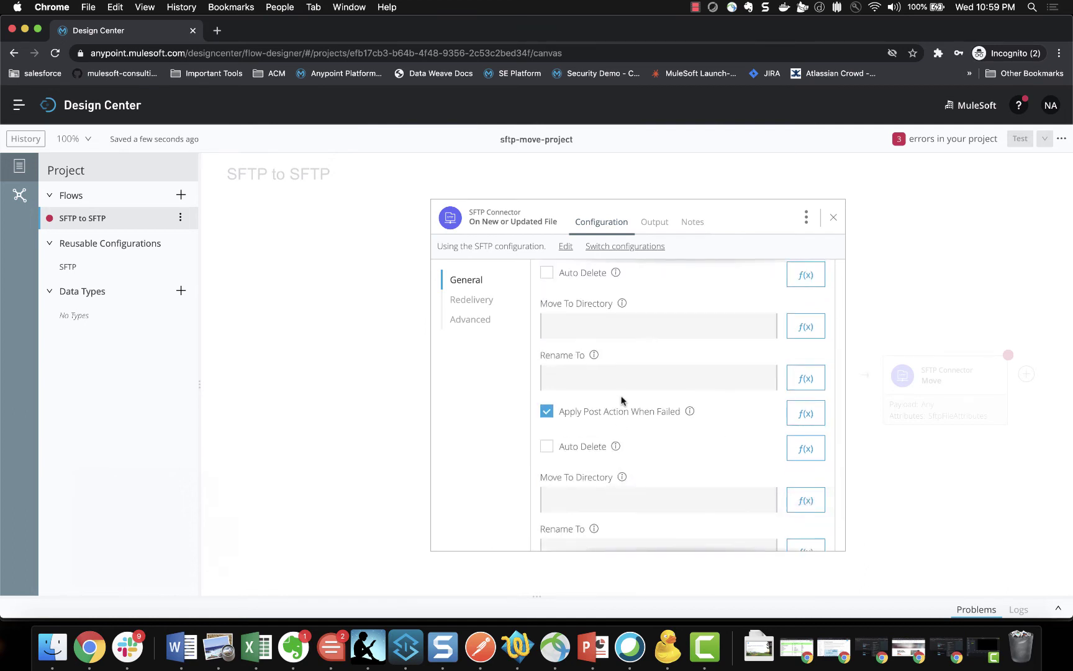
pyautogui.scroll(-2, 621, 400)
pyautogui.scroll(10, 621, 398)
pyautogui.scroll(2, 622, 397)
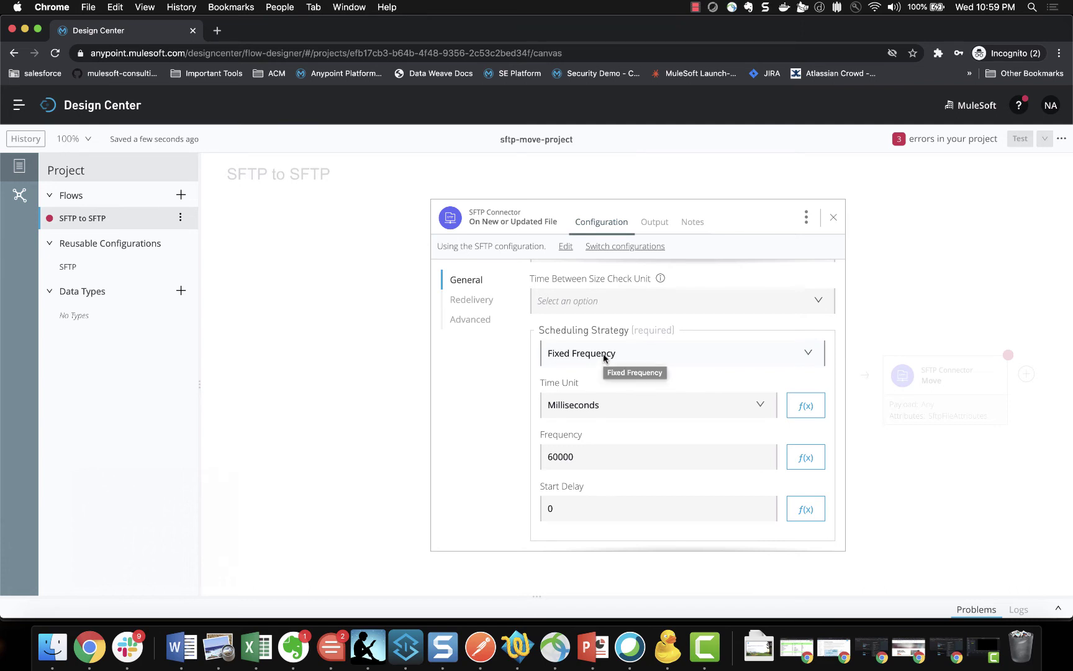
pyautogui.click(606, 355)
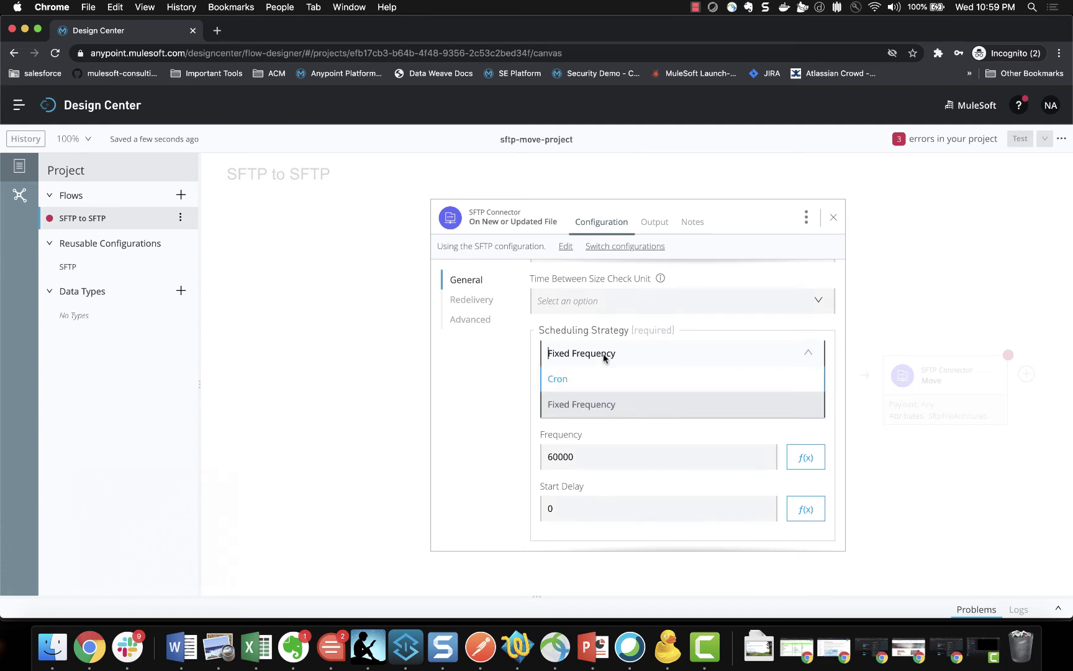
pyautogui.click(525, 391)
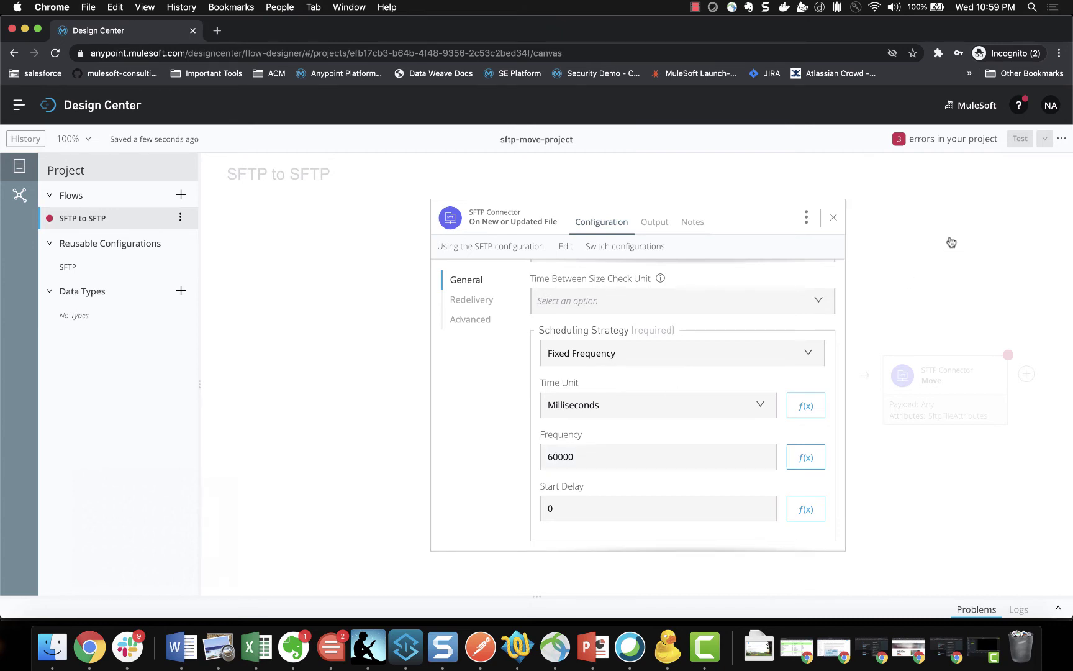
pyautogui.click(951, 242)
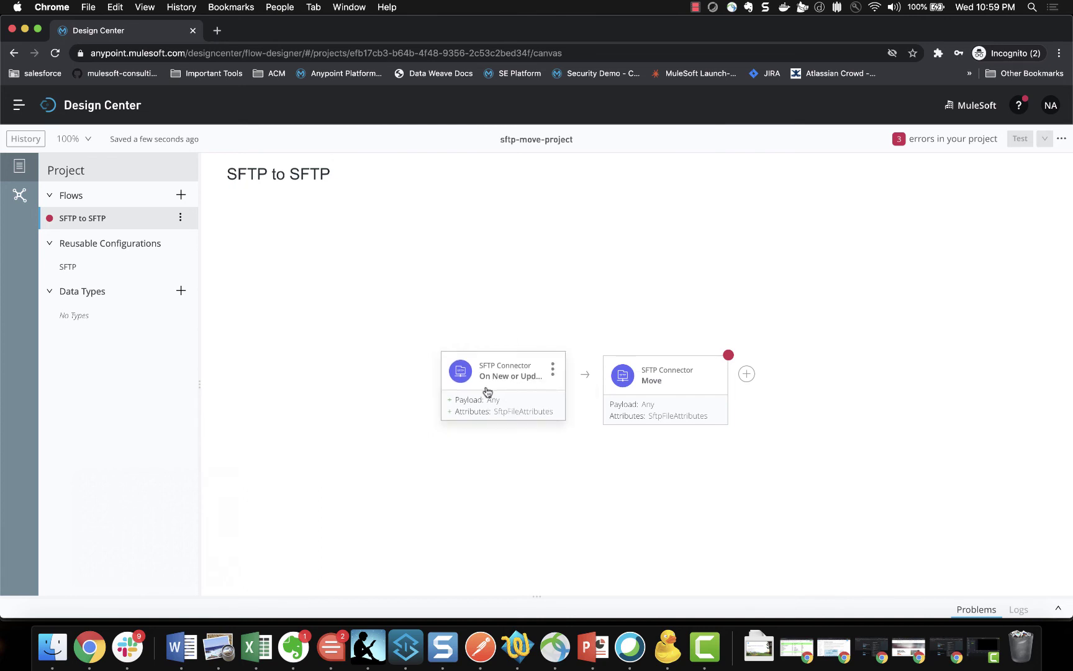
# Open the Move operation's configuration and set its Source Path to /upload/in/employee.csv
pyautogui.click(659, 373)
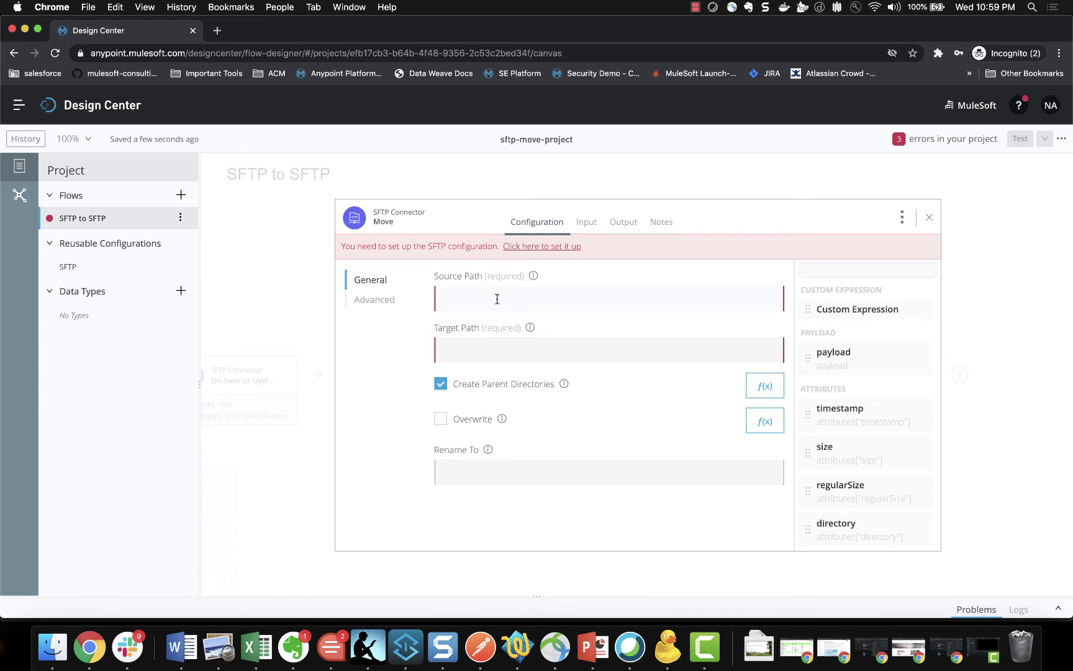
pyautogui.write('/')
pyautogui.write('upload/in')
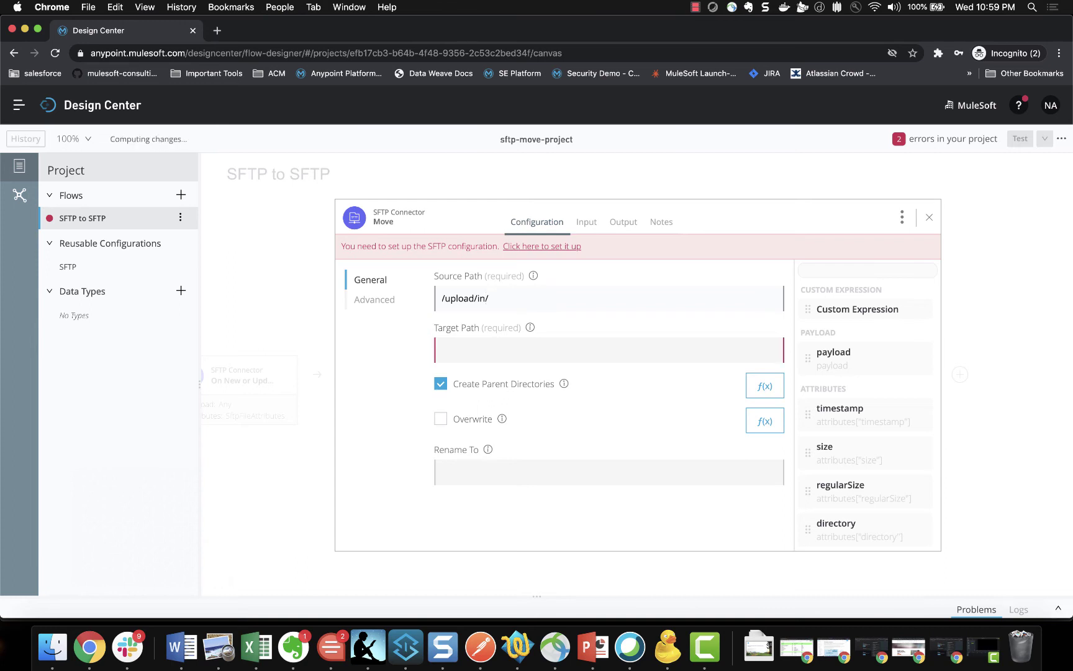
pyautogui.write('/employee.csv')
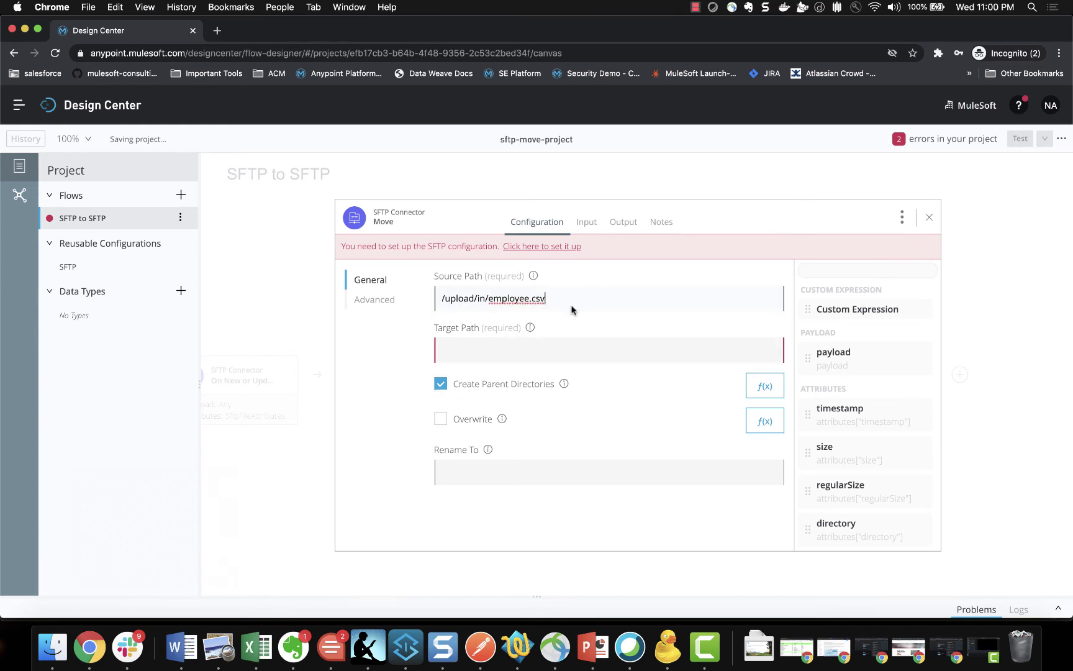
# Set the Move operation's Target Path to /upload/out and turn off Create Parent Directories
pyautogui.click(490, 351)
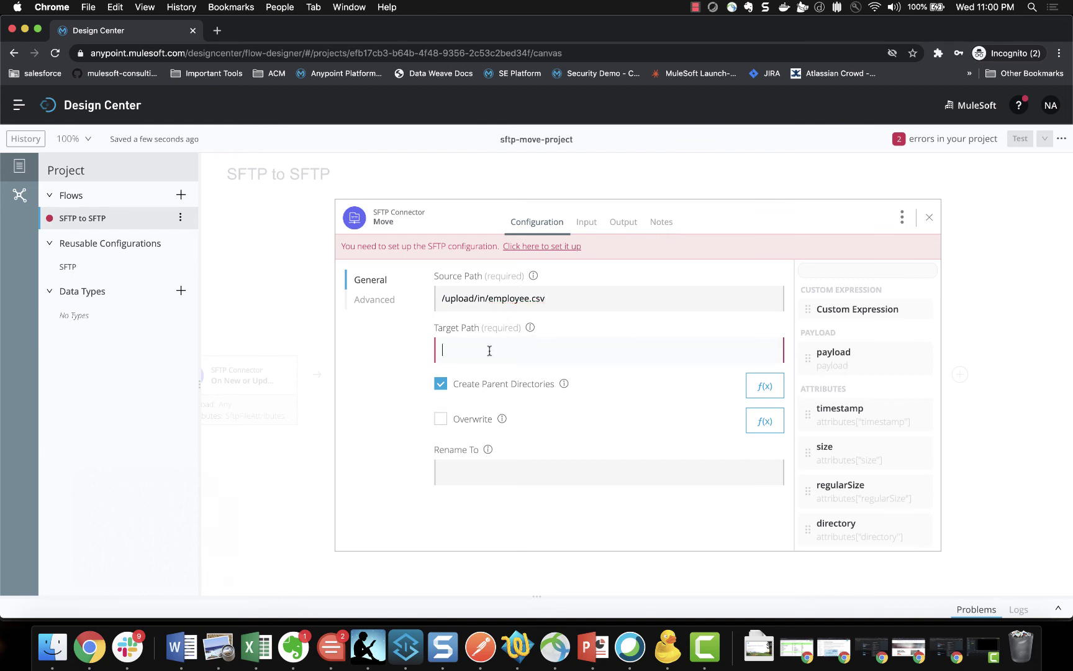
pyautogui.write('/')
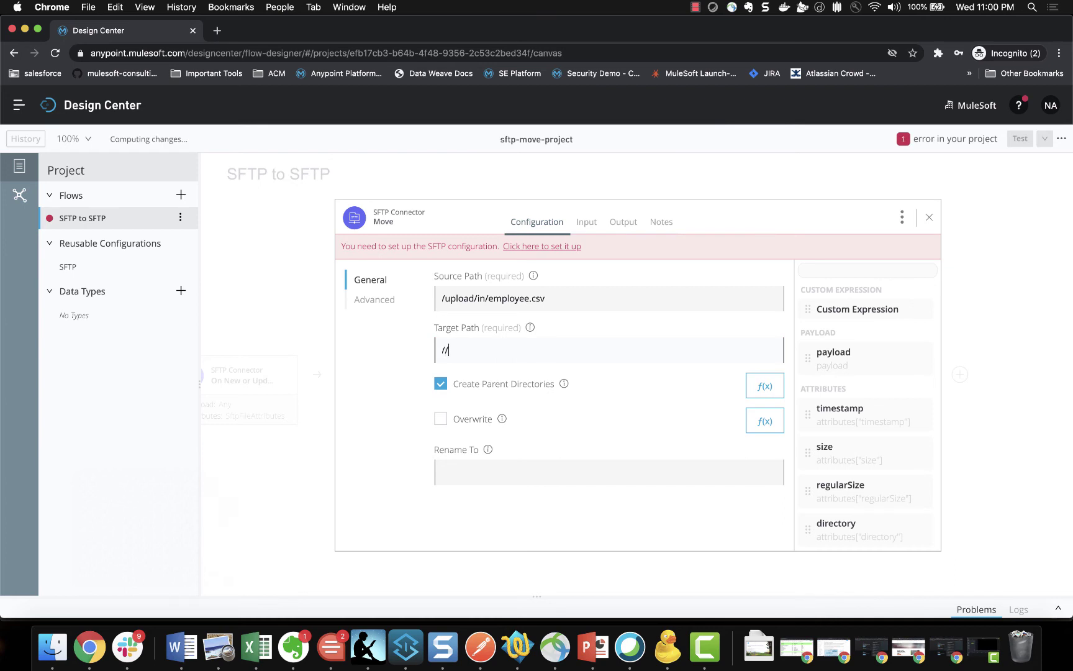
pyautogui.write('upload/out')
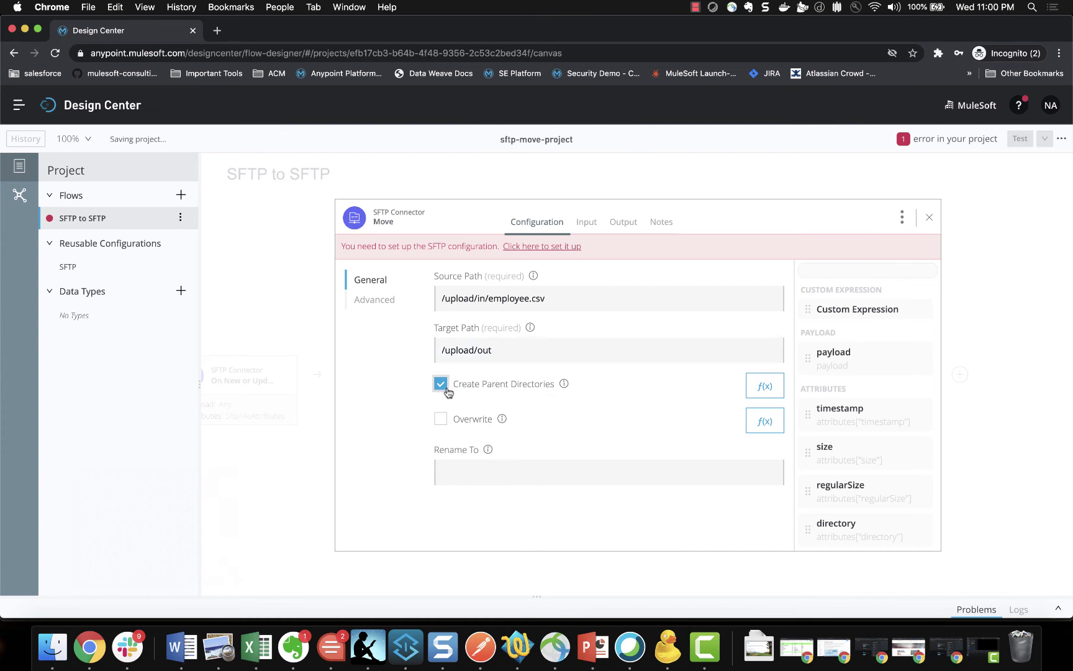
pyautogui.click(444, 388)
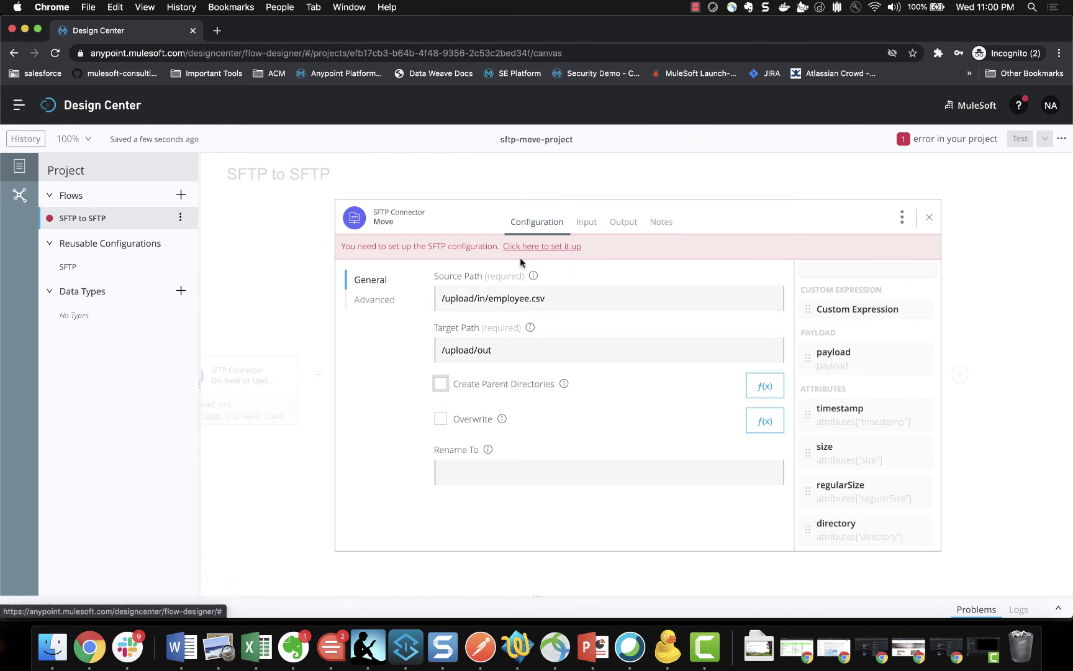
# Assign the existing SFTP connector configuration to the Move operation and close its configuration card
pyautogui.click(545, 246)
pyautogui.click(545, 249)
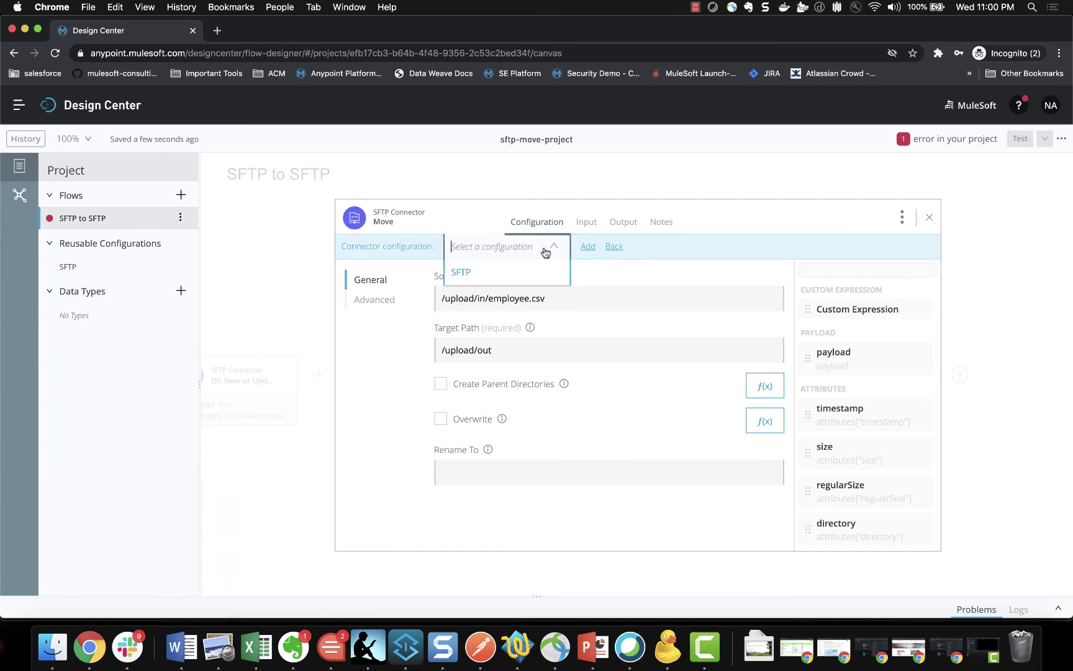
pyautogui.click(458, 276)
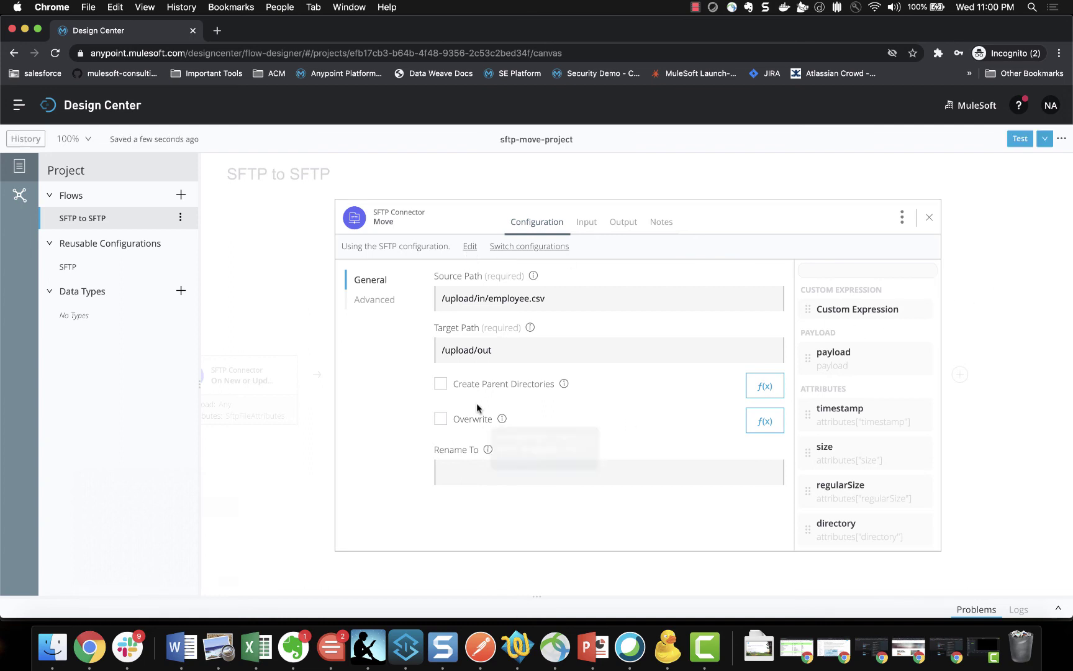
pyautogui.click(483, 386)
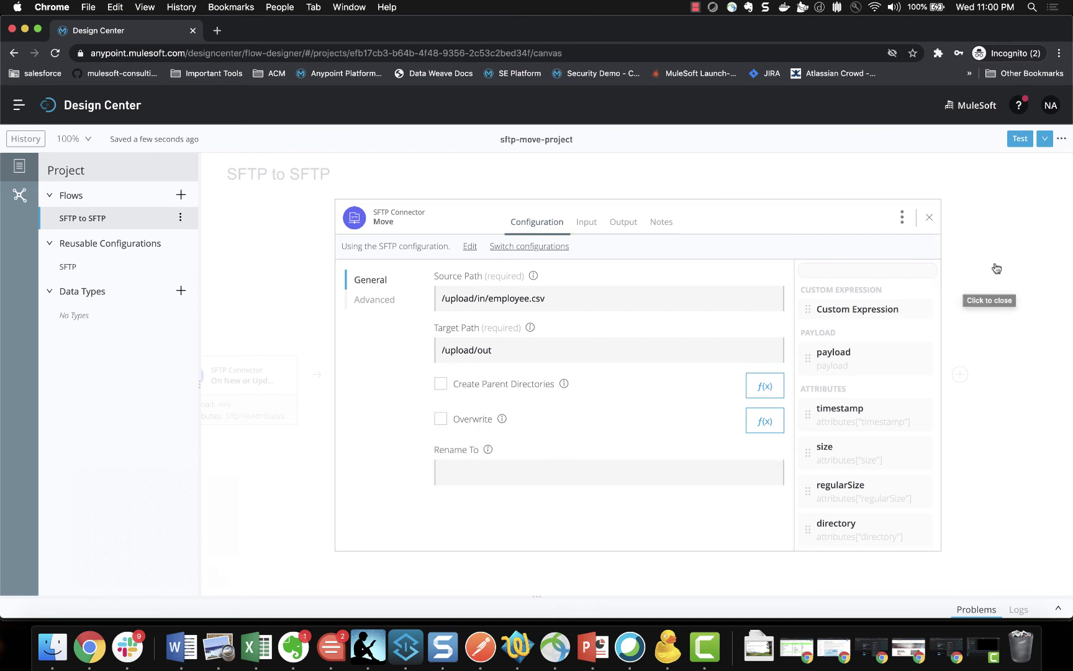
pyautogui.click(1011, 250)
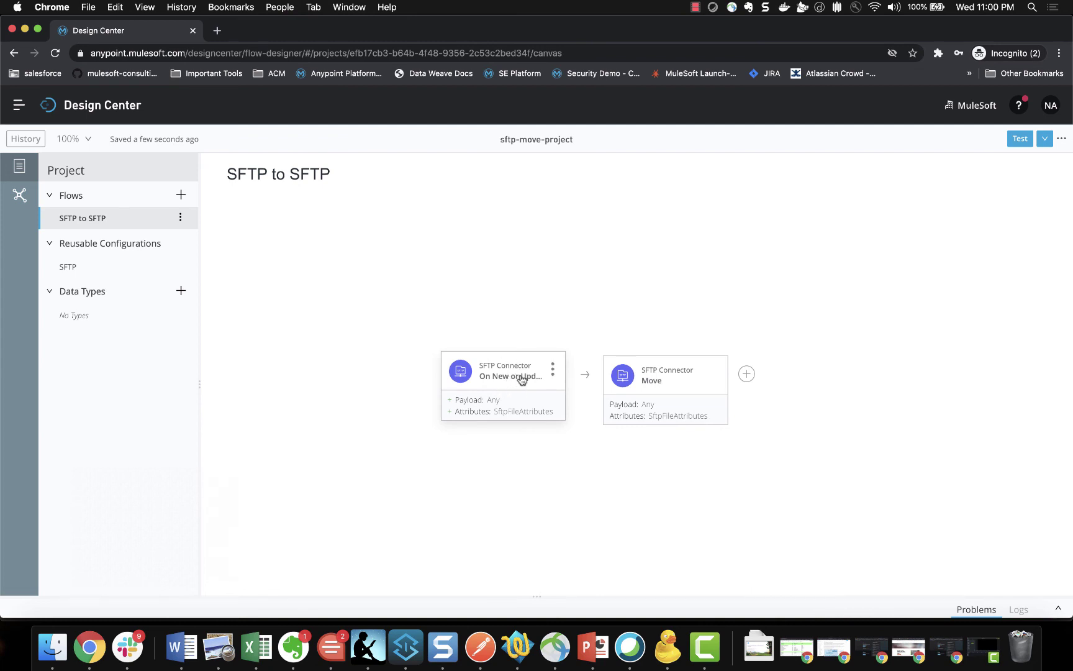
# Check the Move operation's source and target paths, close its configuration card, and start a test run of the sftp-move-project
pyautogui.click(663, 374)
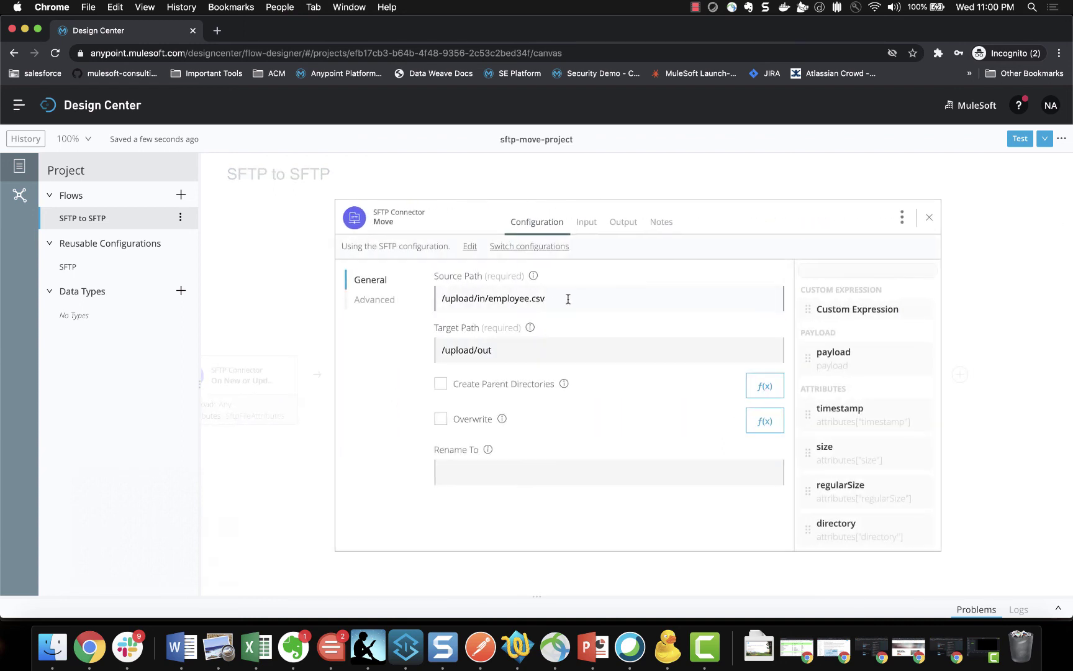
pyautogui.click(1017, 216)
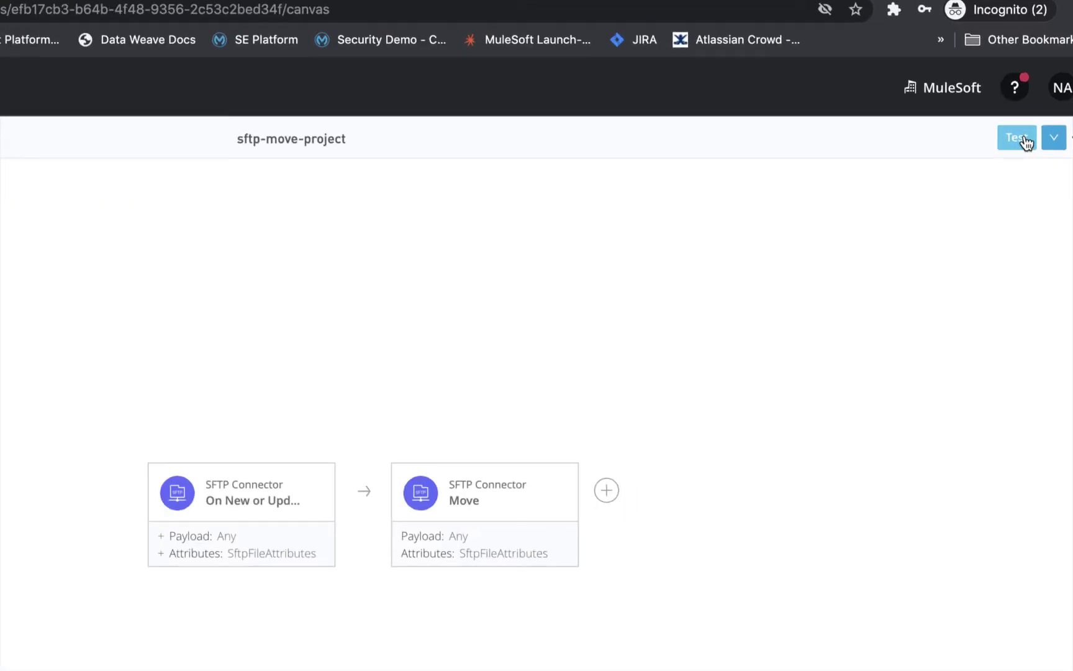
pyautogui.click(1024, 139)
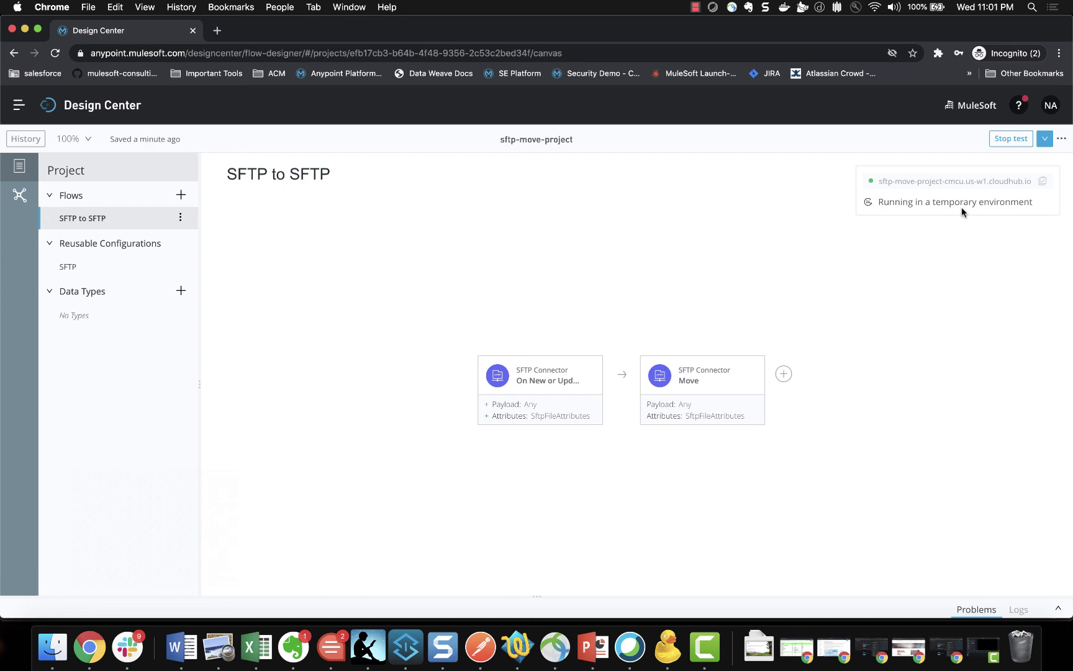
# Switch to Cyberduck and check the contents of the /upload/out folder on the SFTP server
pyautogui.click(674, 658)
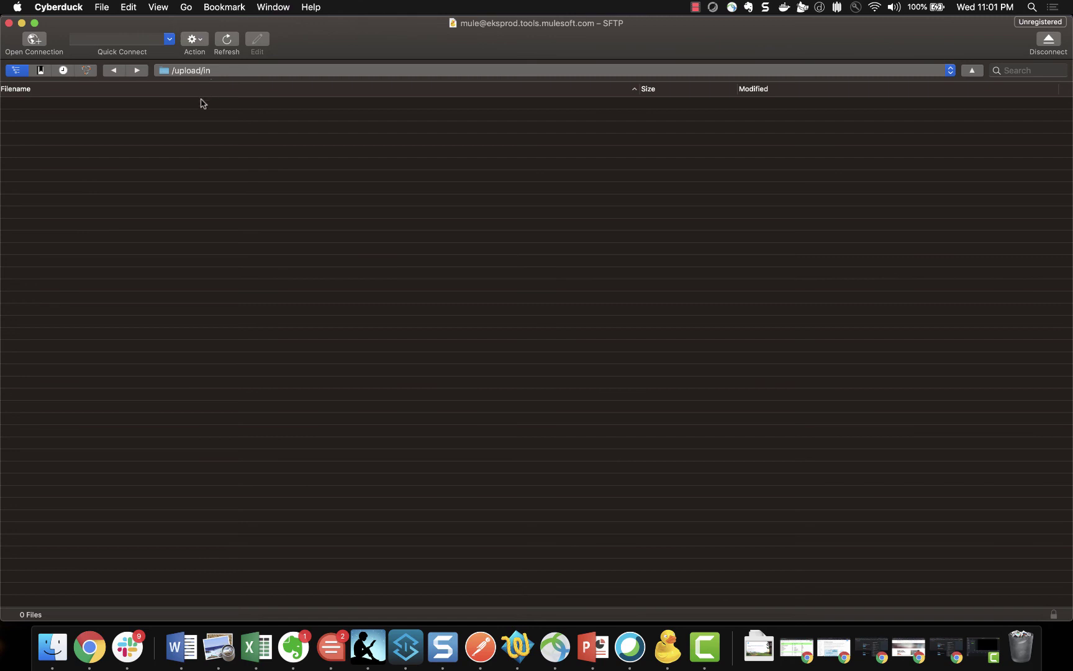
pyautogui.click(113, 73)
pyautogui.doubleClick(28, 118)
pyautogui.click(113, 71)
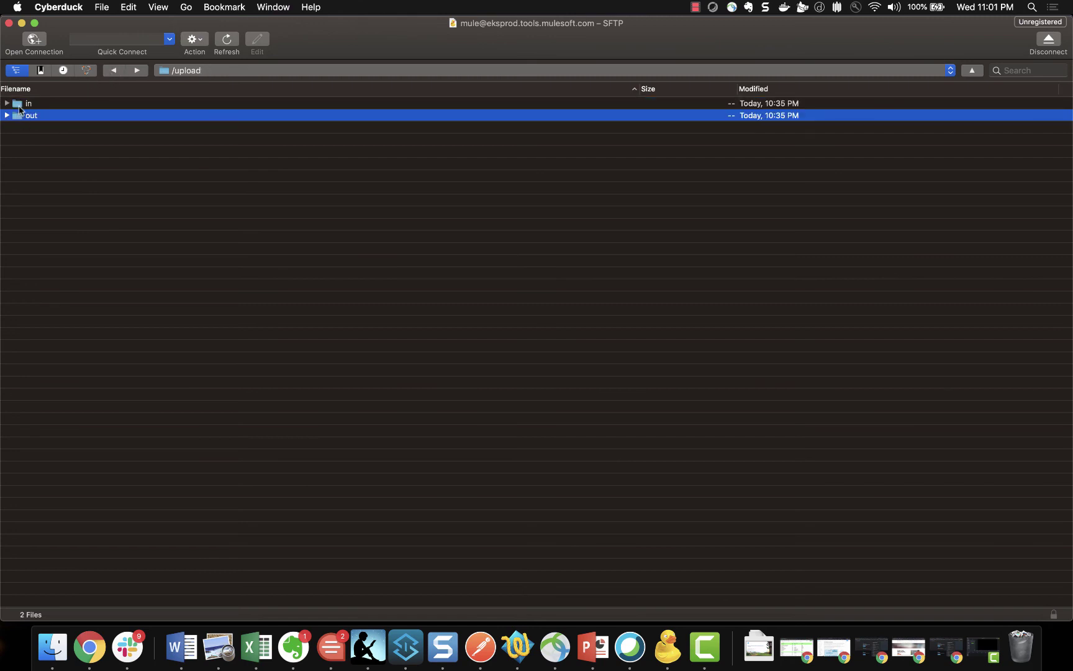
# Open the /upload/in folder and upload employee.csv into it from the local File folder in Finder
pyautogui.doubleClick(19, 107)
pyautogui.click(54, 646)
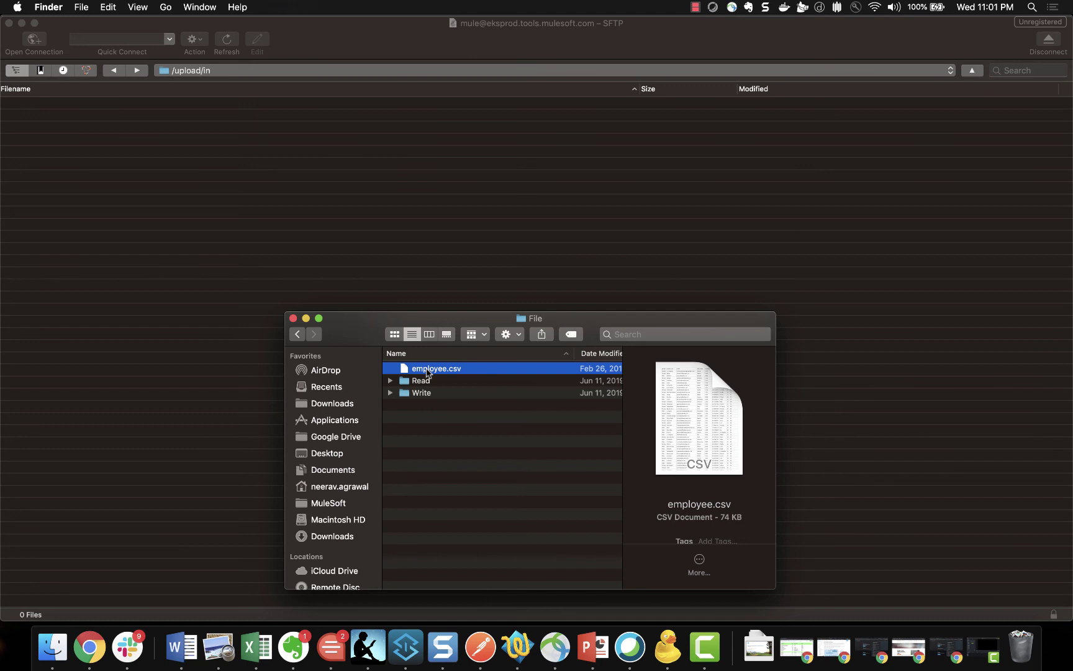
pyautogui.moveTo(427, 372); pyautogui.dragTo(252, 211)
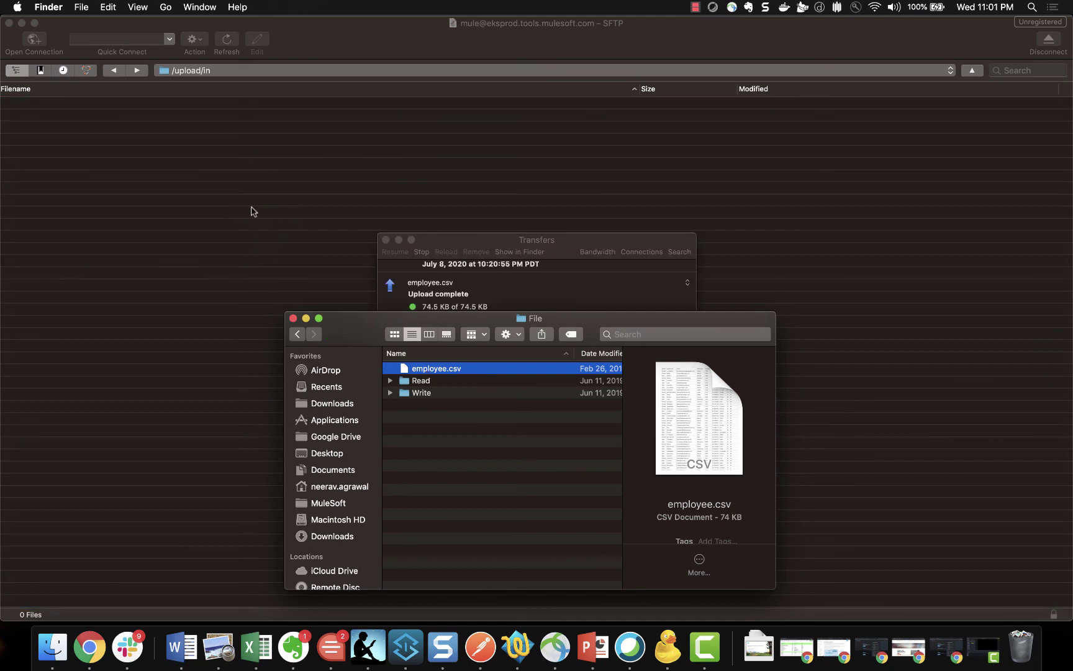
pyautogui.click(177, 485)
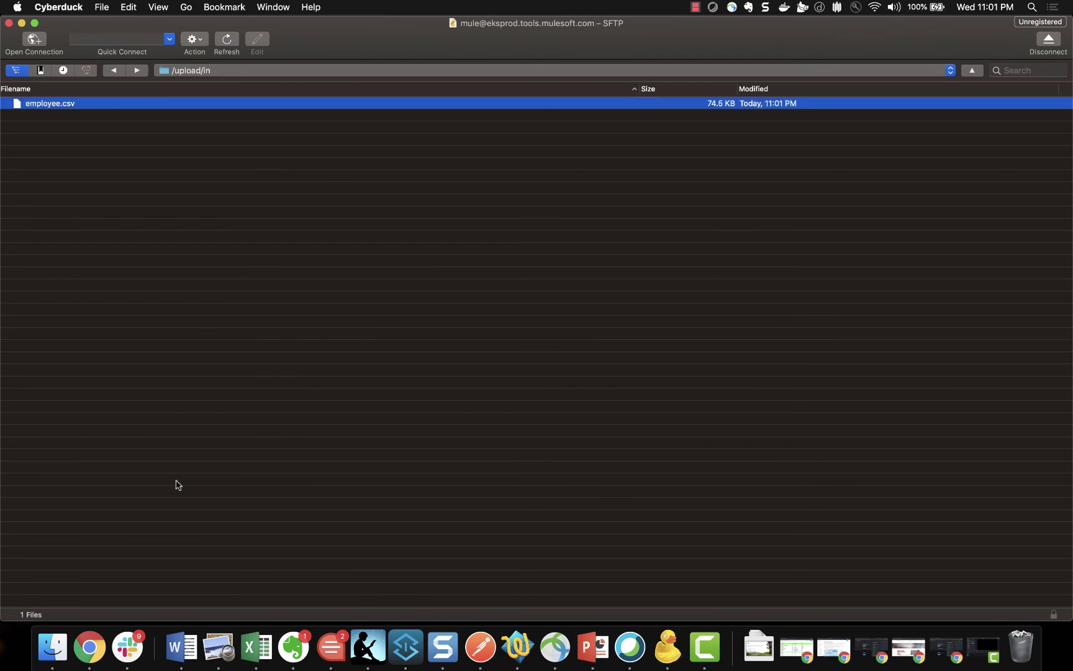
# Check the flow's run status in Design Center, return to Cyberduck, and inspect /upload/out with a refreshed server listing
pyautogui.click(89, 646)
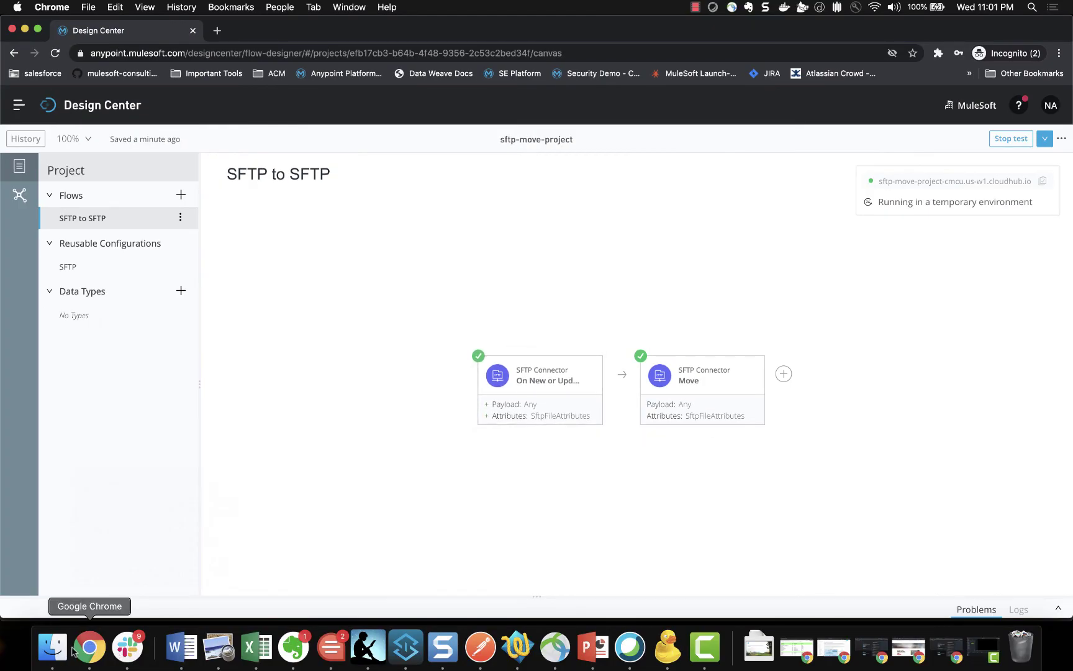
pyautogui.click(668, 646)
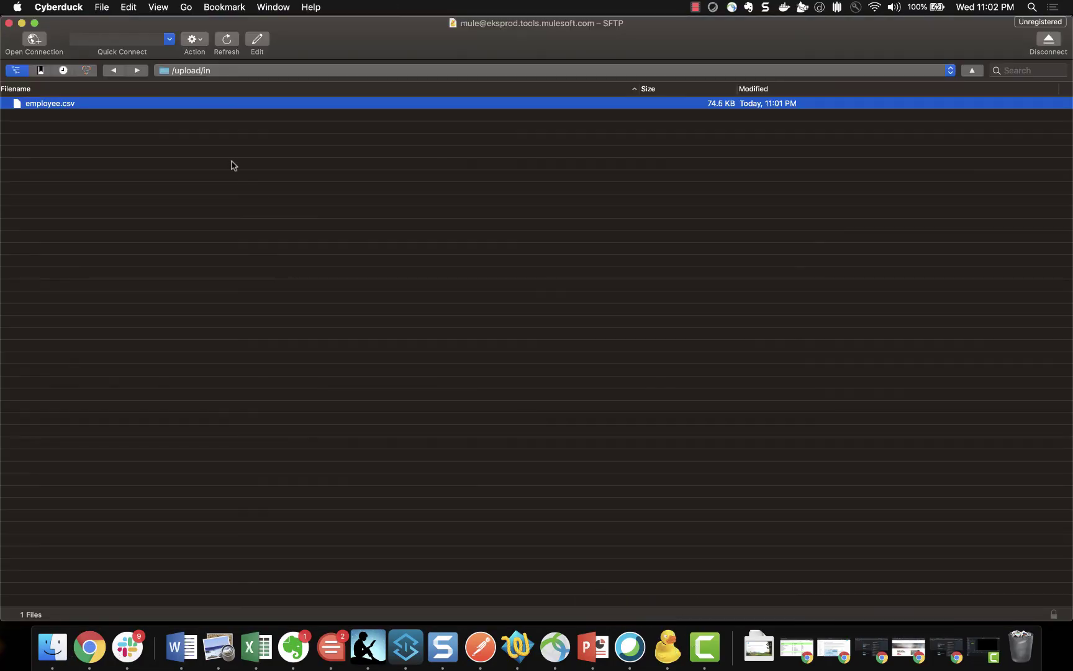
pyautogui.click(115, 72)
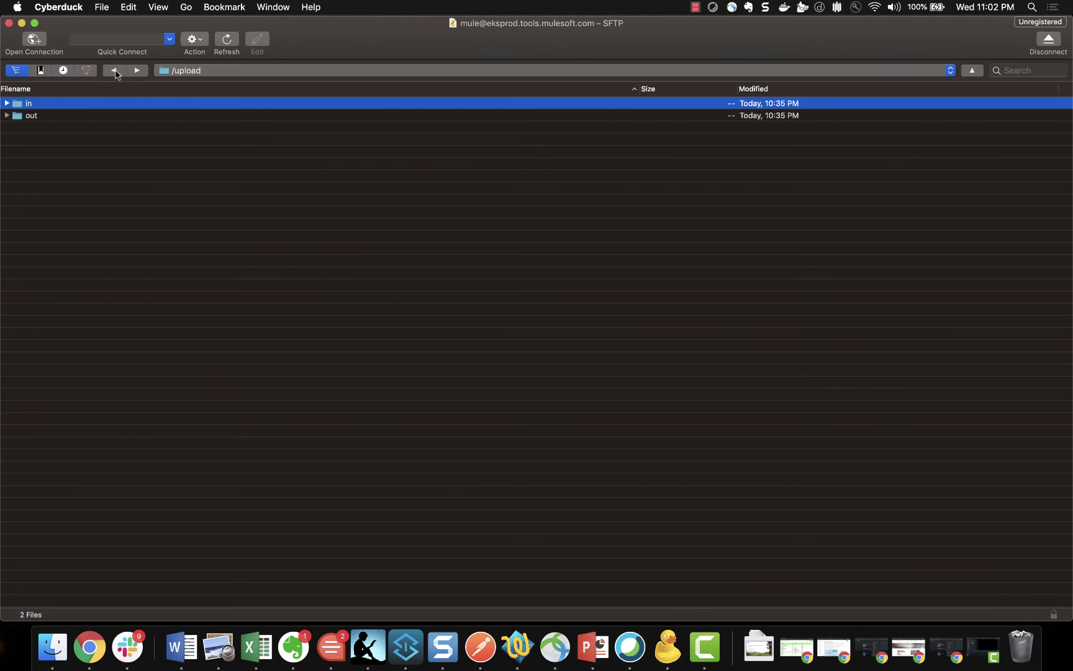
pyautogui.click(115, 71)
pyautogui.click(220, 42)
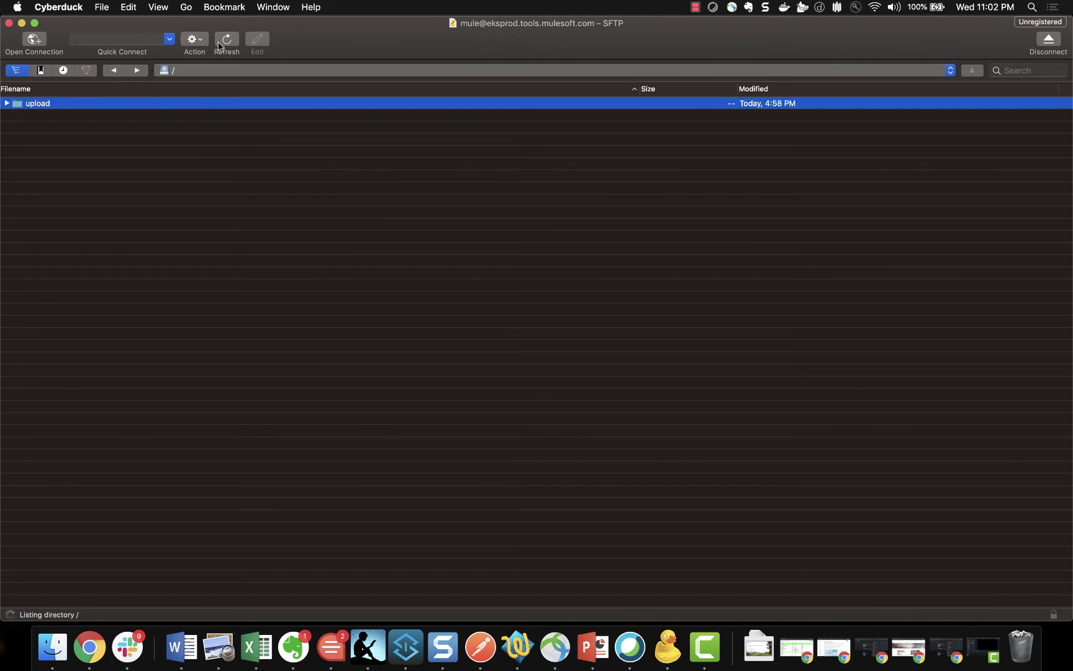
pyautogui.doubleClick(33, 103)
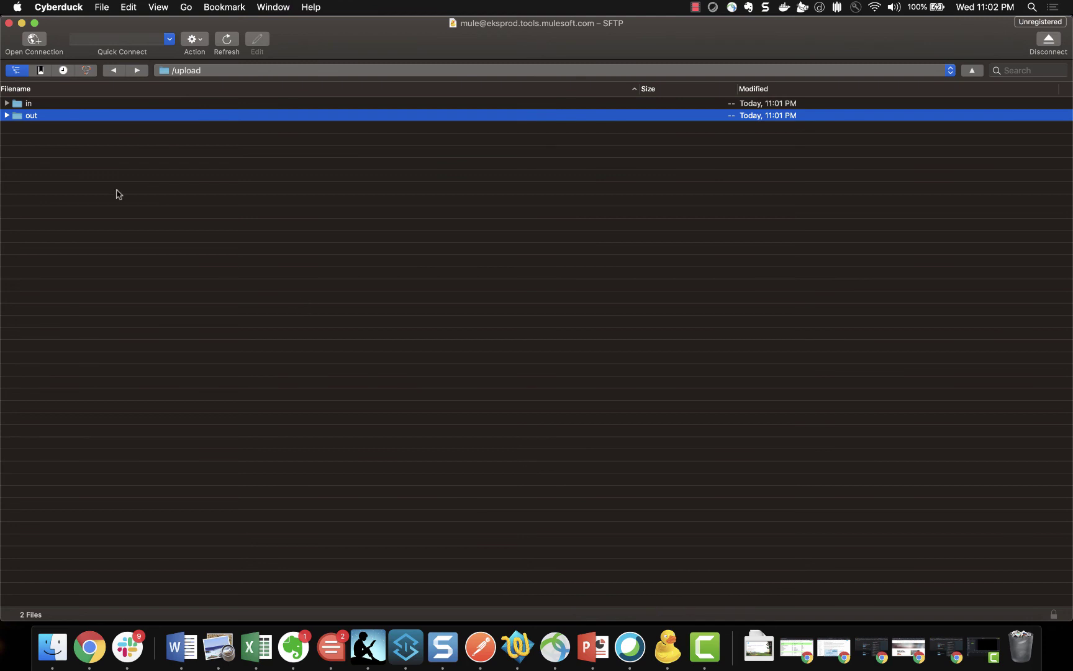
pyautogui.doubleClick(17, 118)
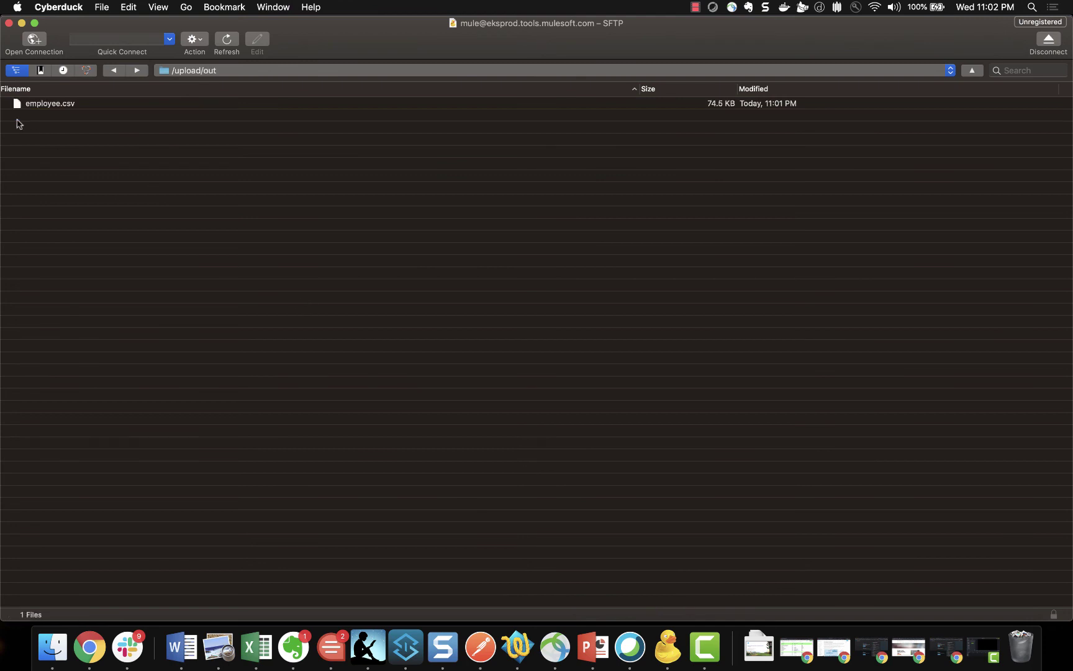
# Inspect the /upload/in folder to see whether employee.csv is still there
pyautogui.click(113, 70)
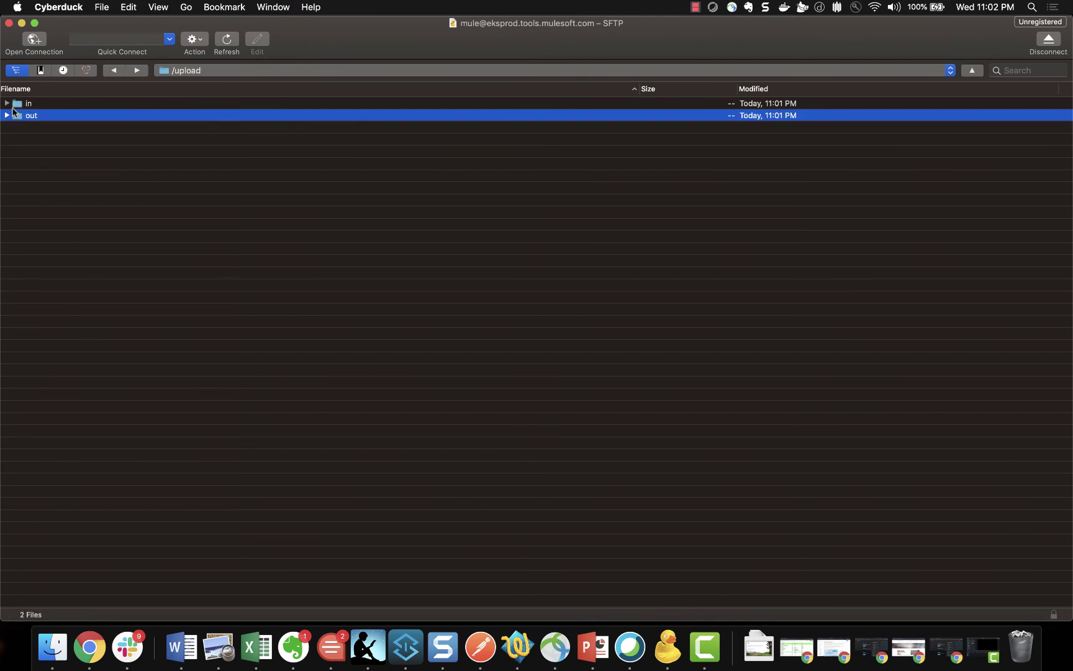
pyautogui.doubleClick(17, 105)
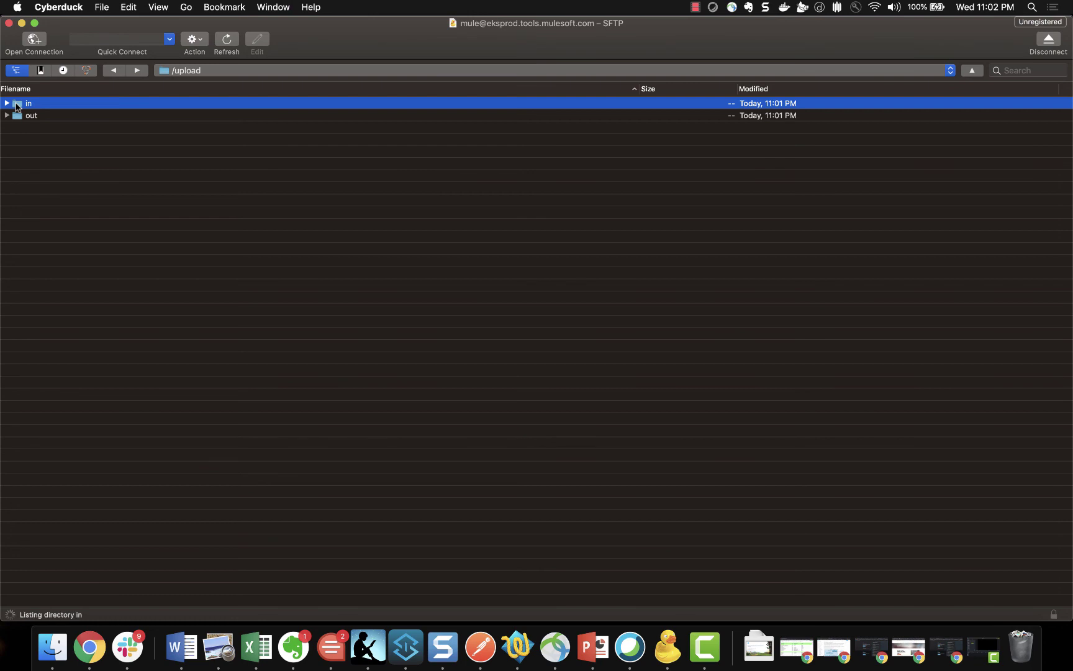
pyautogui.click(114, 72)
pyautogui.doubleClick(17, 106)
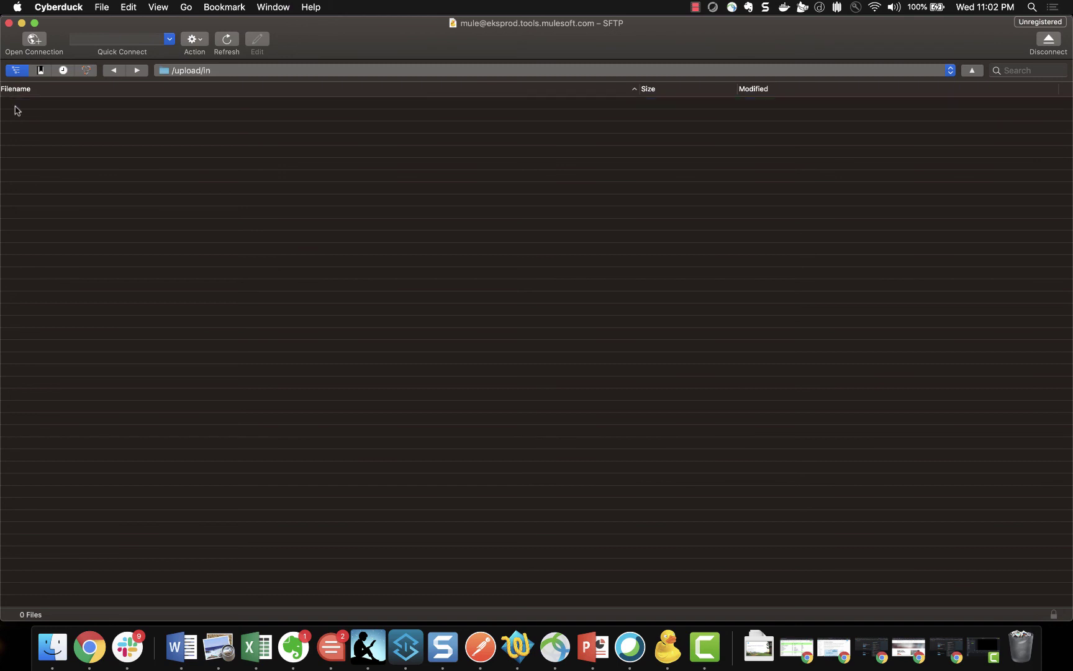
# Recheck the /upload/out folder for employee.csv and switch back to the flow in Design Center
pyautogui.click(114, 70)
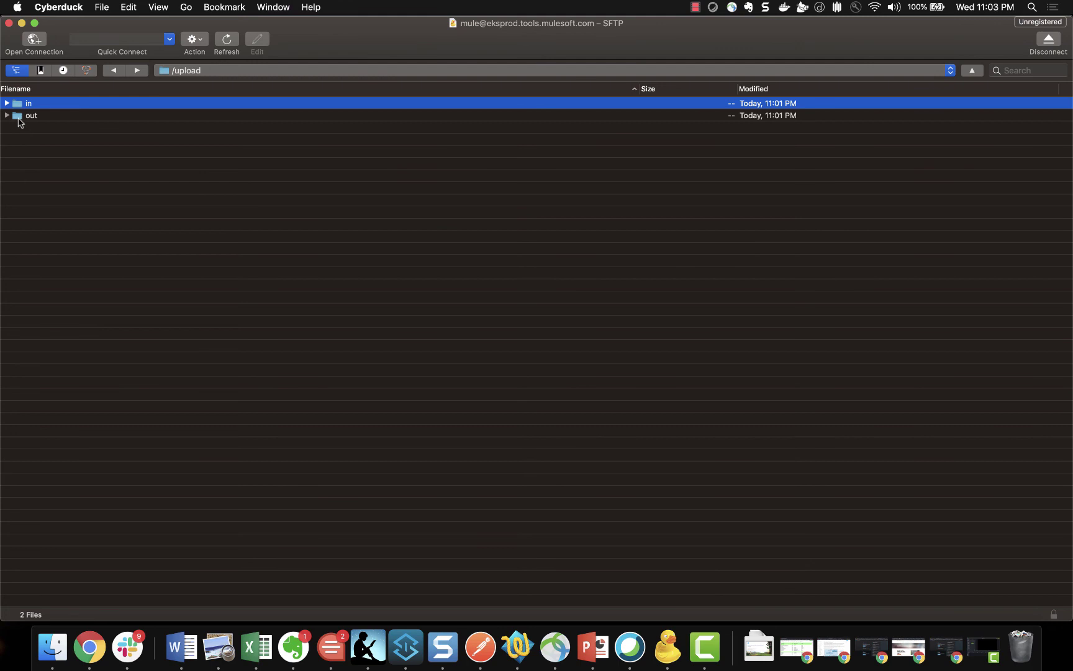
pyautogui.doubleClick(19, 118)
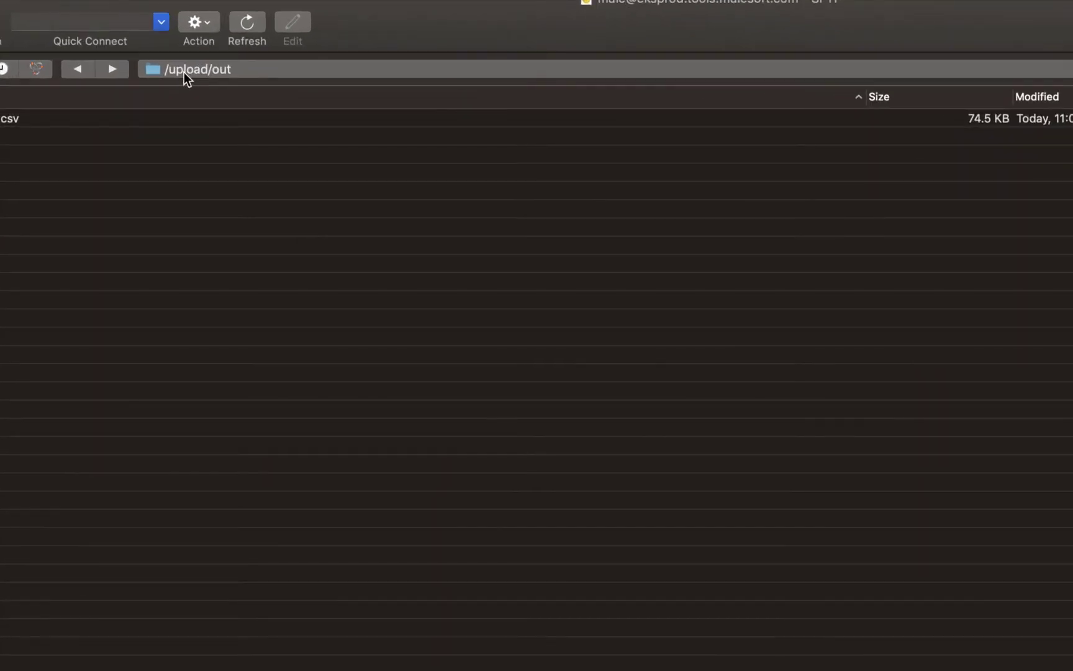
pyautogui.click(115, 70)
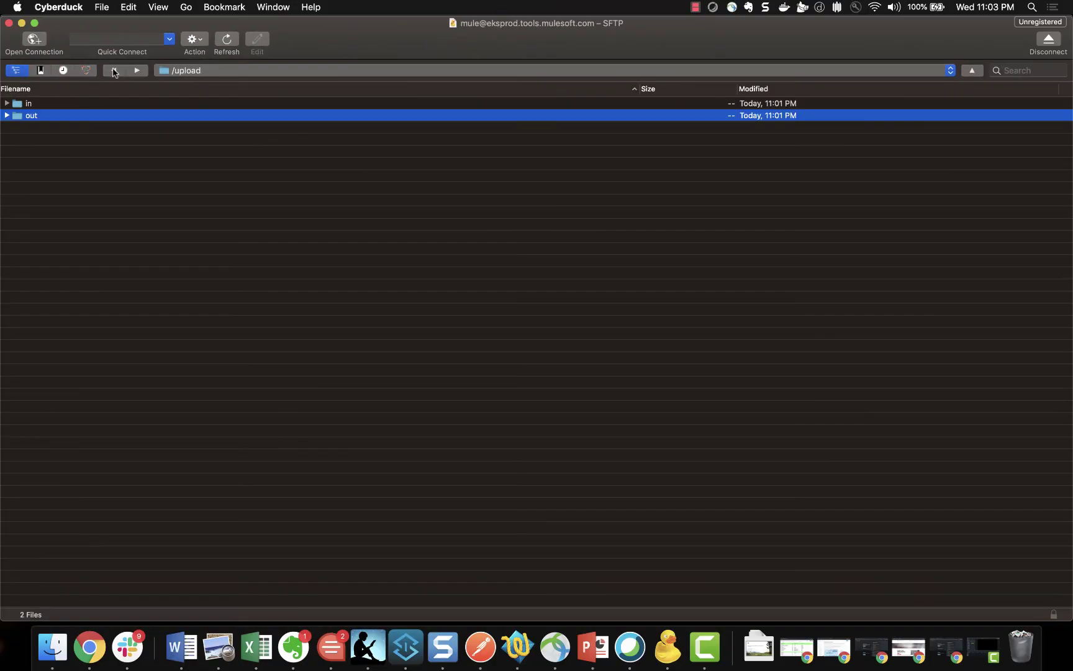
pyautogui.click(89, 647)
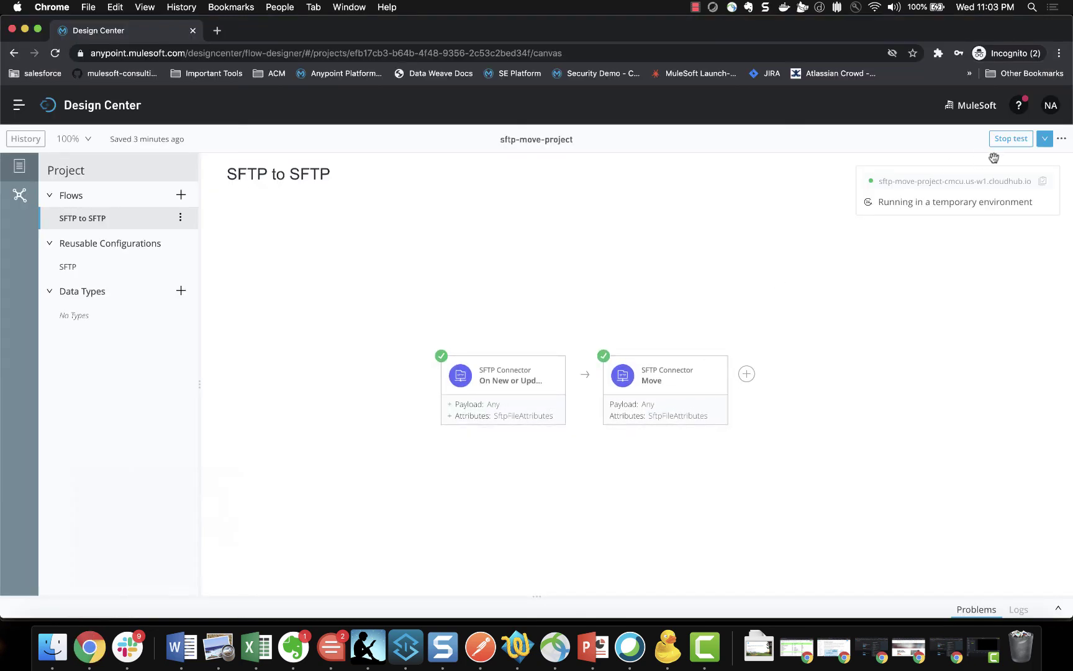
pyautogui.click(696, 8)
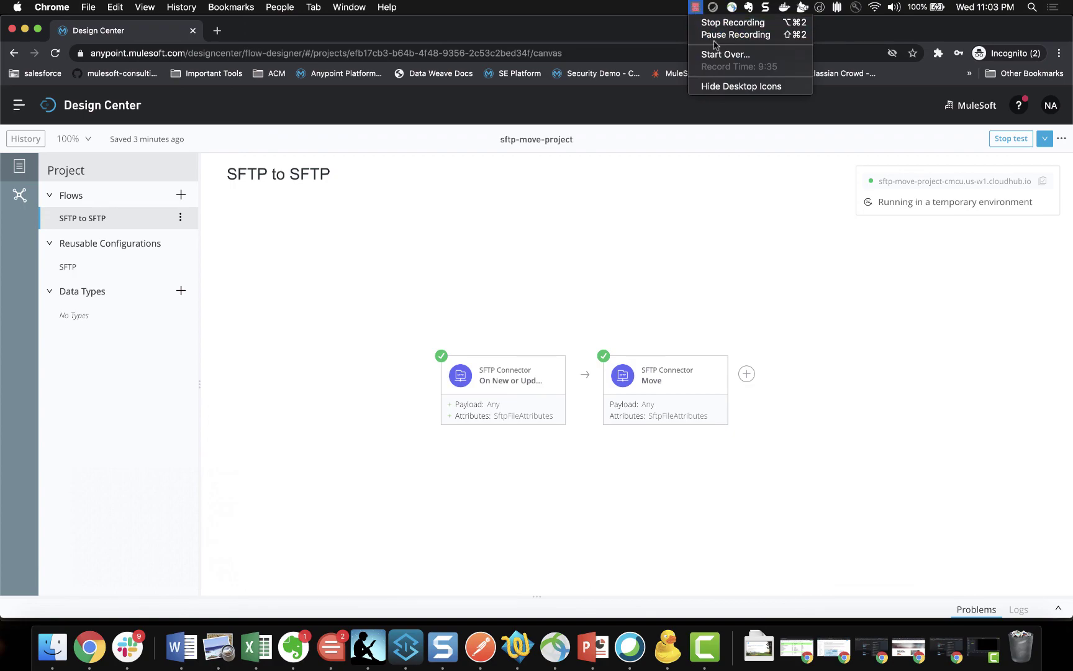